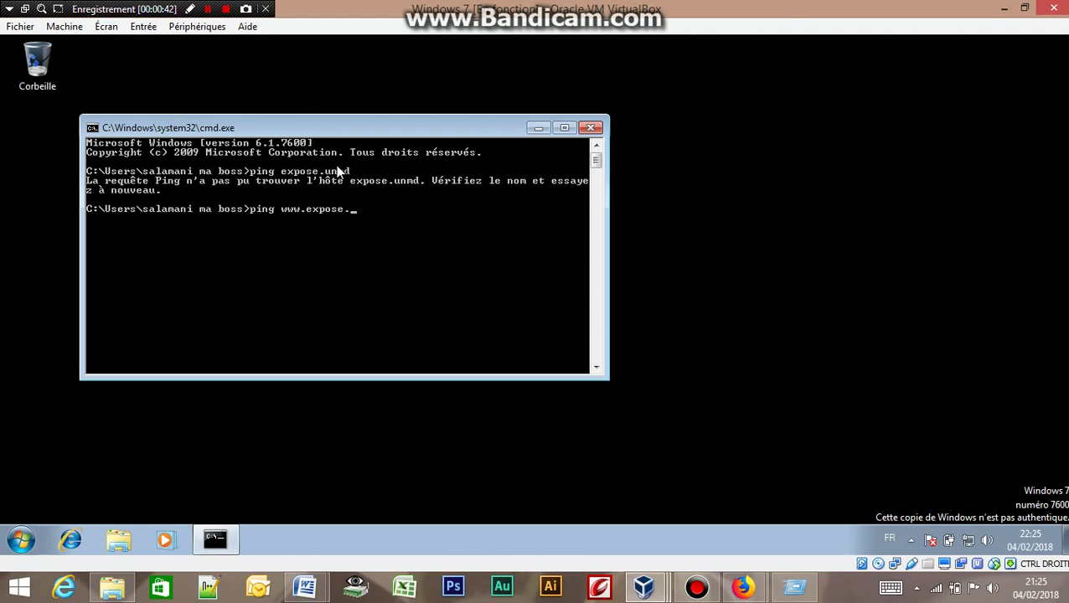
type("unmd")
key("Return")
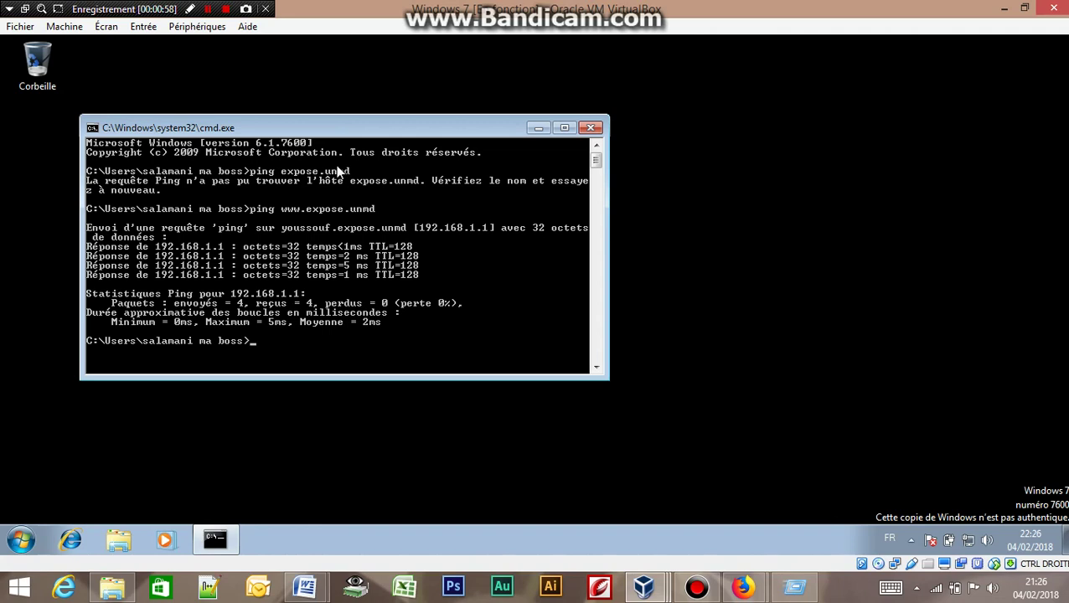
type("ing youssouf.expos")
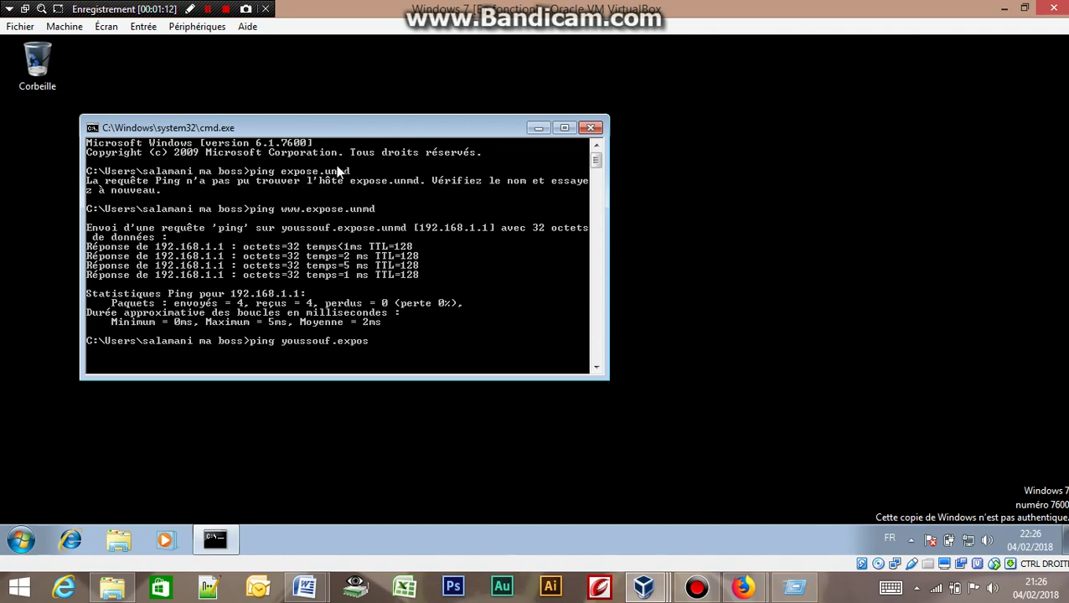
type("e.")
type("unmd")
key("Return")
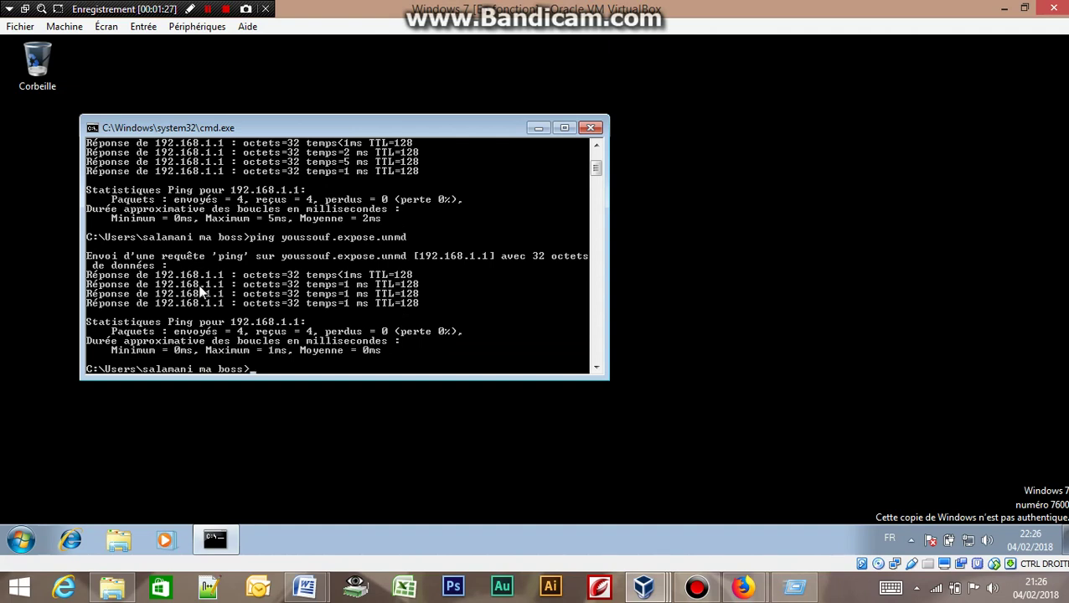
left_click(592, 129)
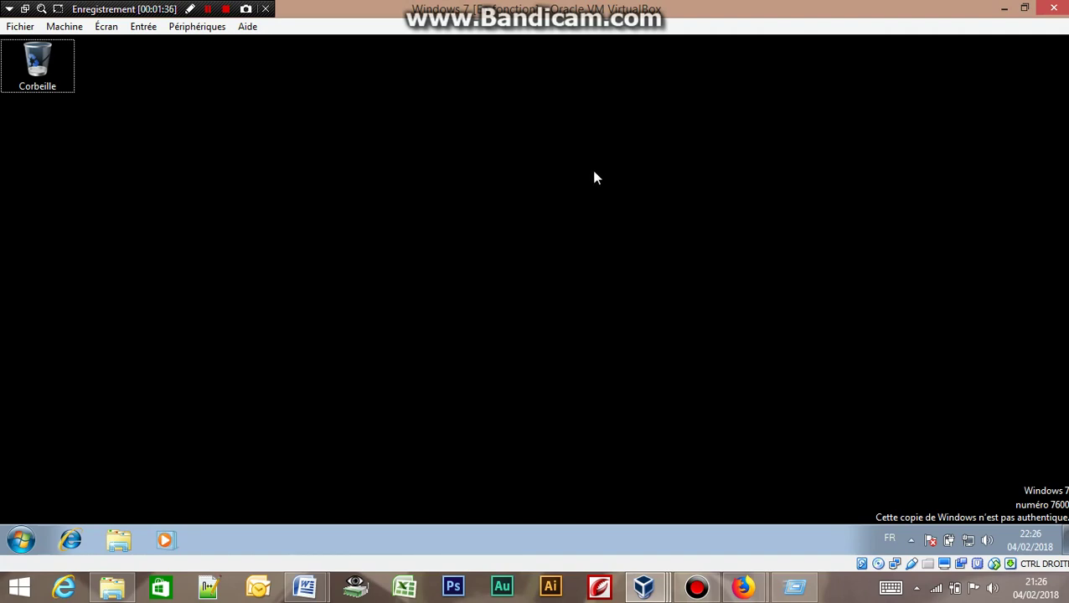
Open the computer name settings showing faida in WORKGROUP, cancelling the network ID wizard.
left_click(594, 173)
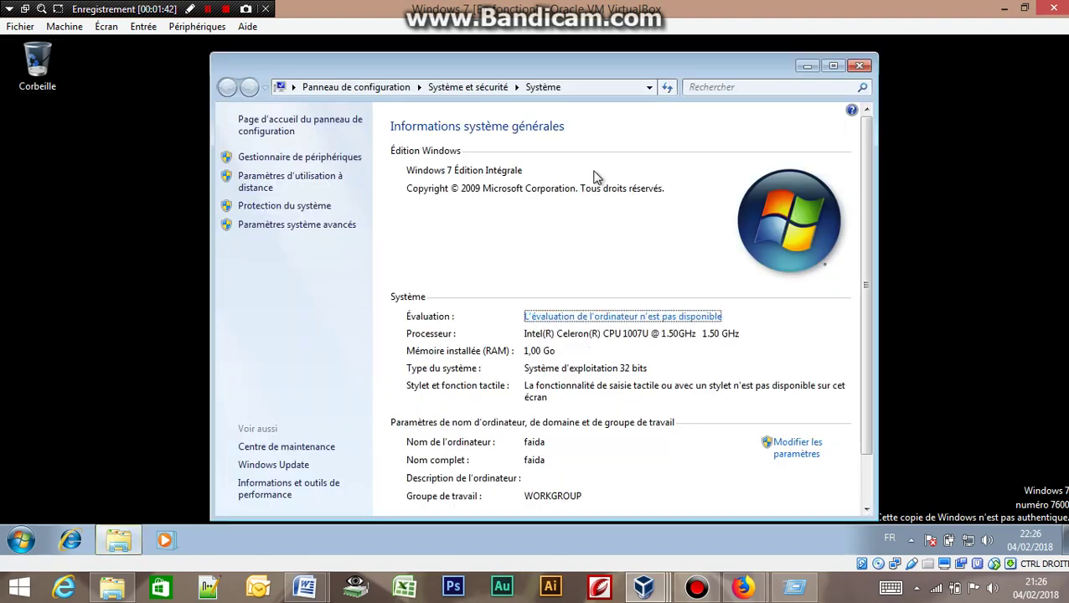
left_click(799, 451)
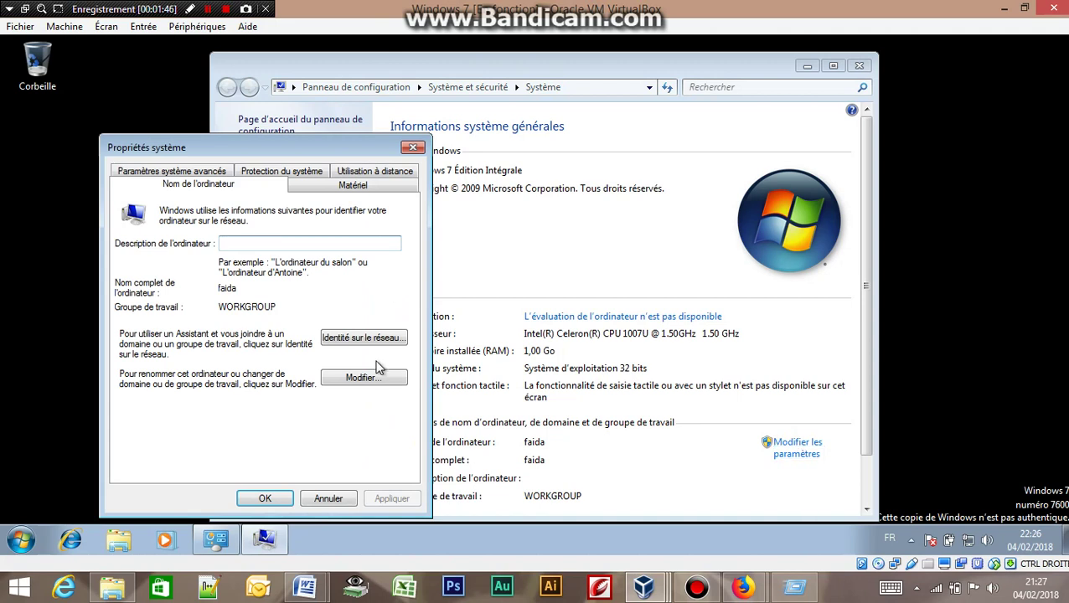
left_click(358, 339)
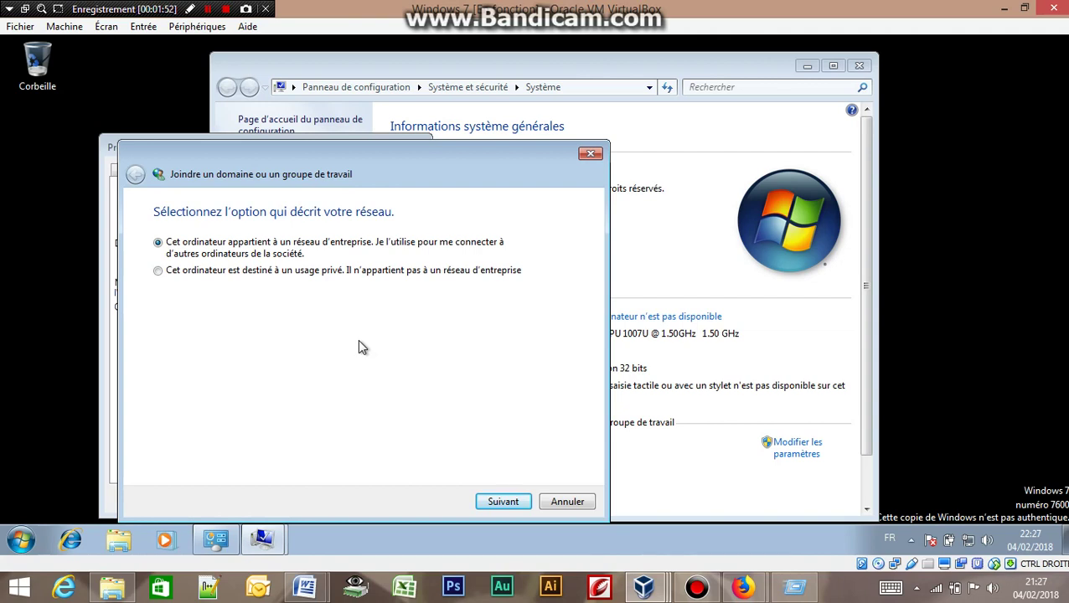
left_click(566, 501)
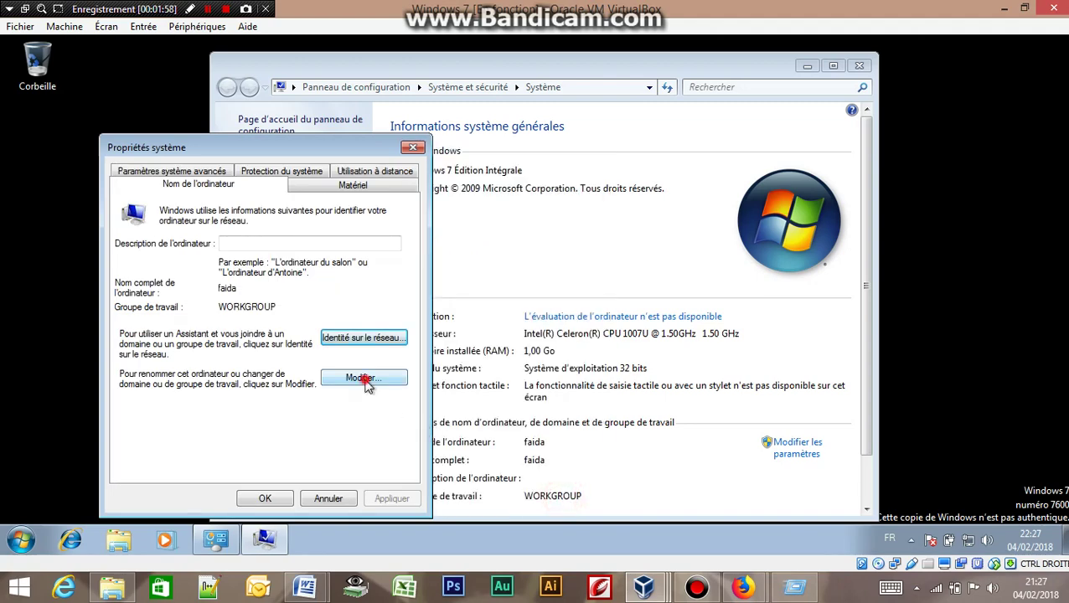
left_click(363, 379)
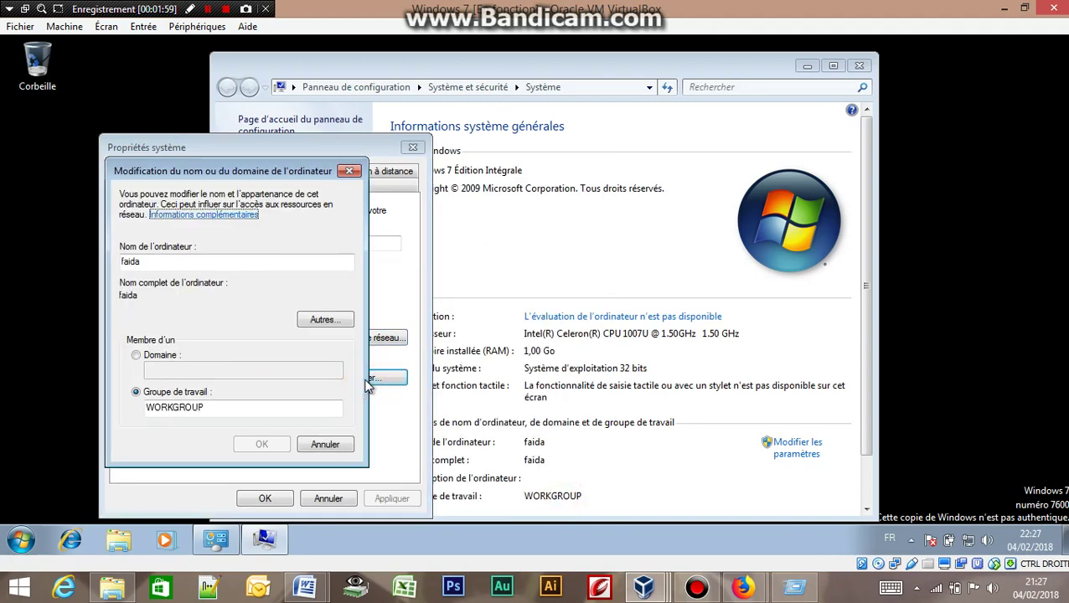
left_click(317, 321)
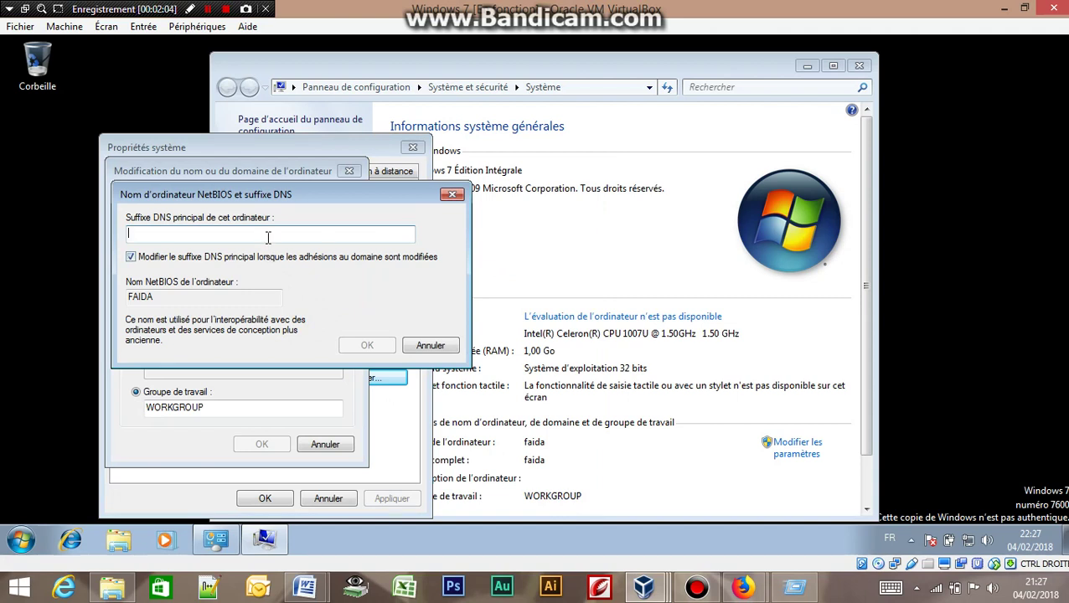
type("www")
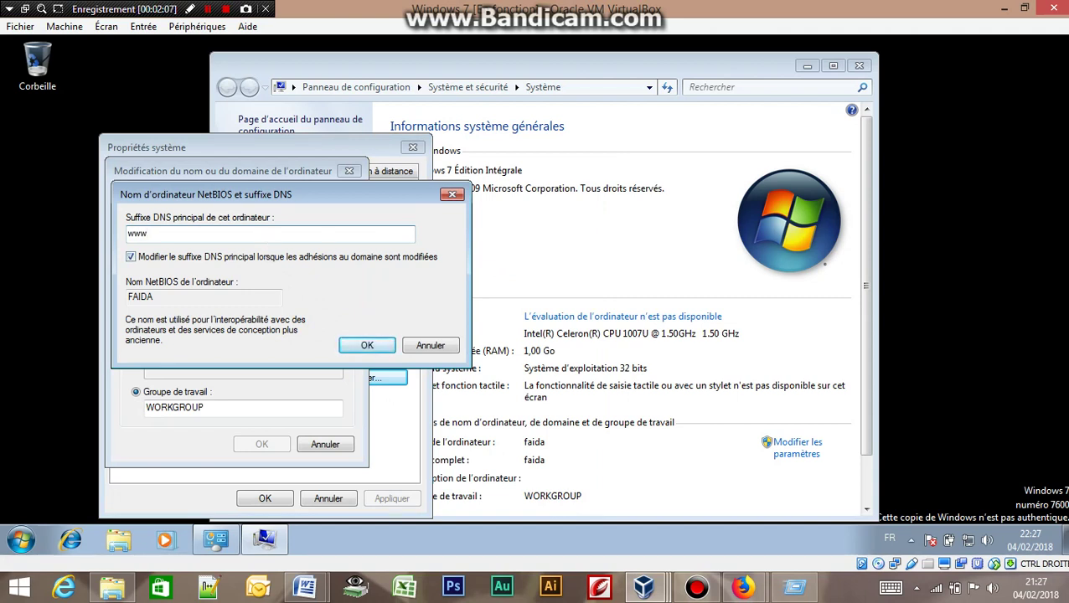
type(".expose.unmd")
left_click(363, 345)
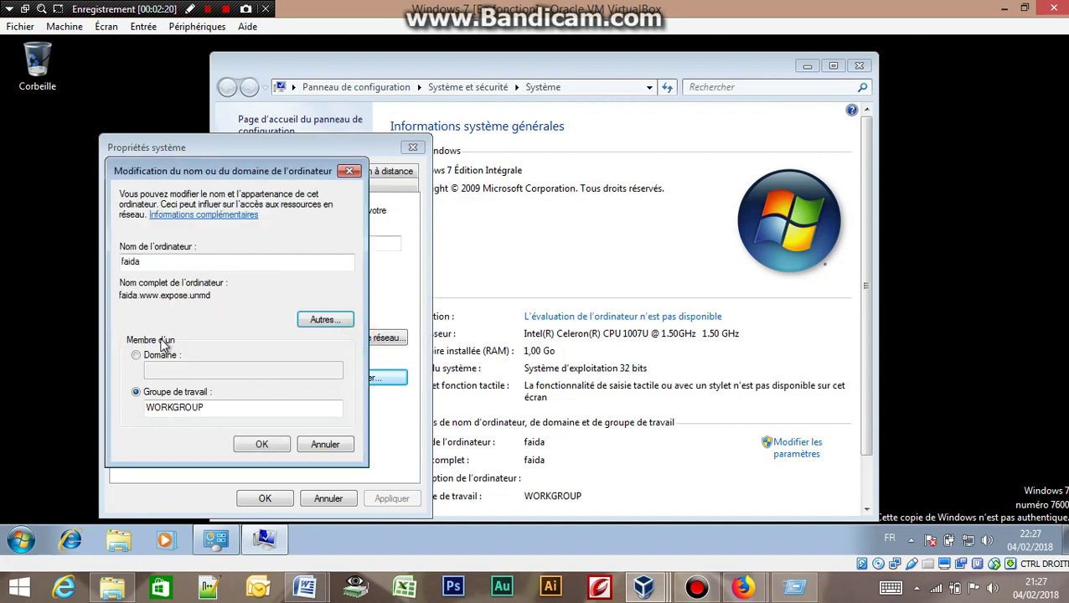
Try joining domain 192.168.1.1 and dismiss the no-domain-controller error.
left_click(137, 355)
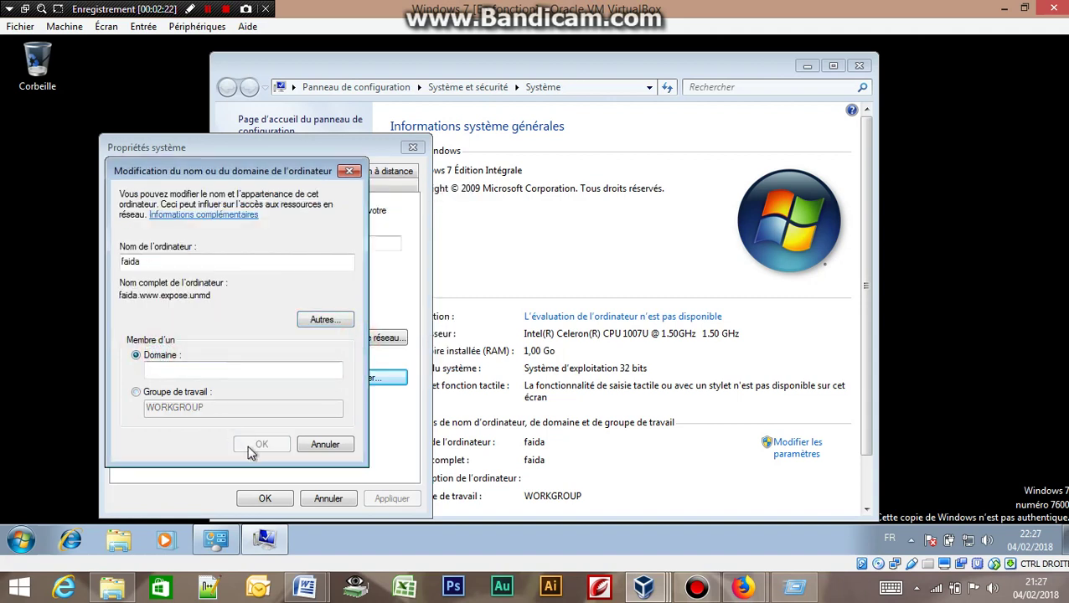
left_click(210, 369)
type("192")
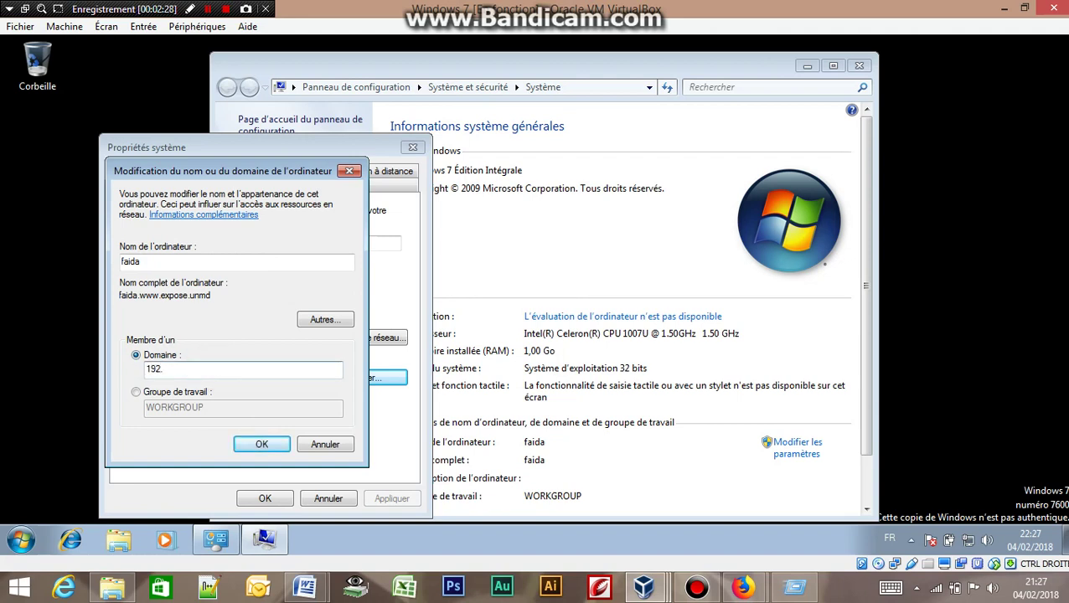
type(".168.1.1")
left_click(255, 444)
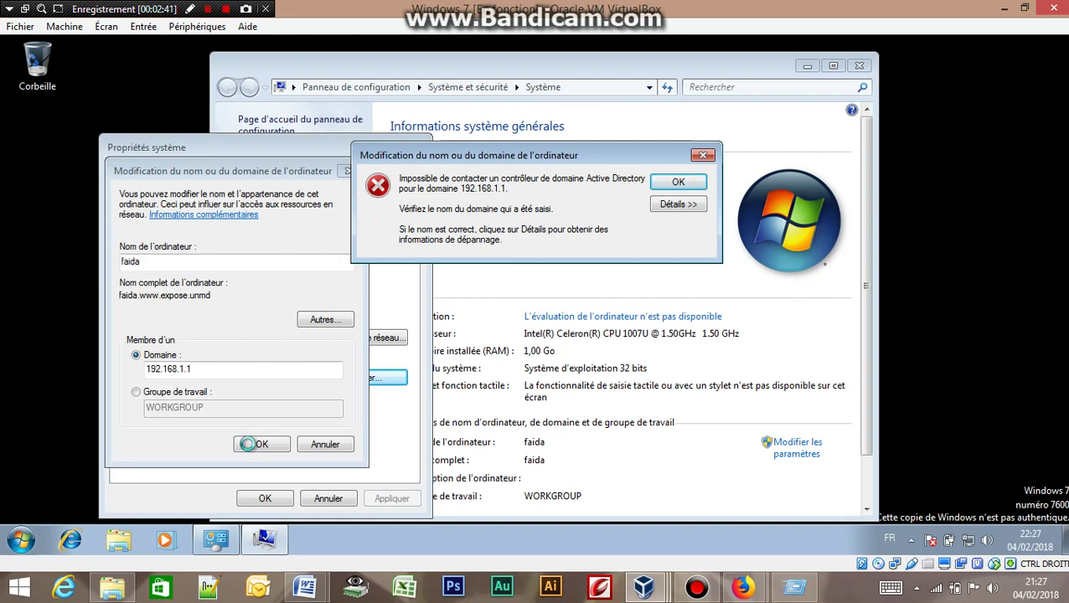
left_click(680, 183)
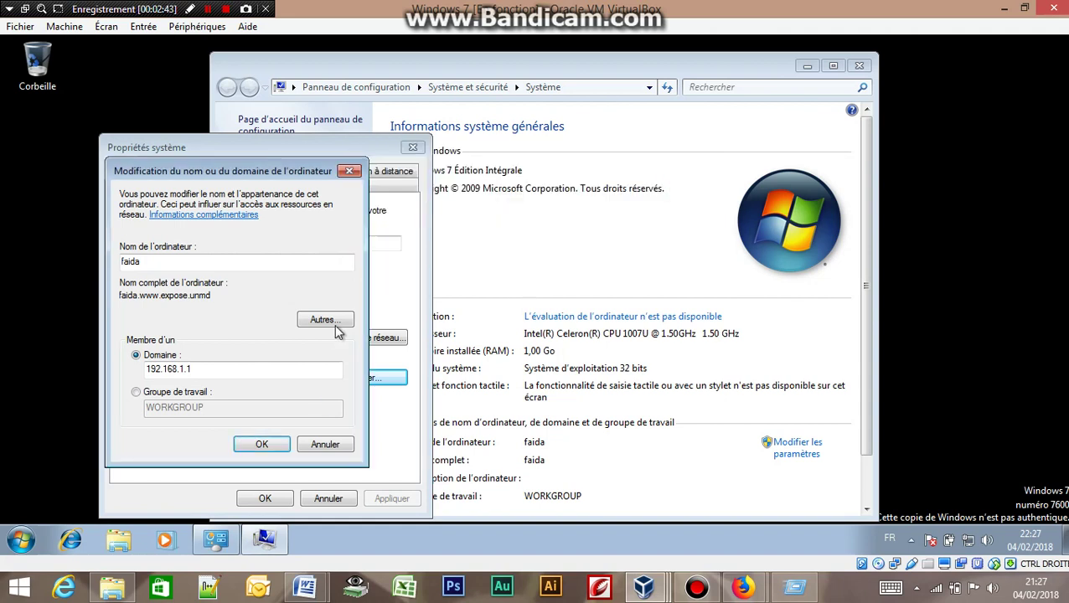
Clear 192.168.1.1 from the domain field.
left_click(253, 370)
key("BackSpace")
key("BackSpace")
key("BackSpace")
key("BackSpace")
key("BackSpace")
key("BackSpace")
key("BackSpace")
key("BackSpace")
key("BackSpace")
key("BackSpace")
key("BackSpace")
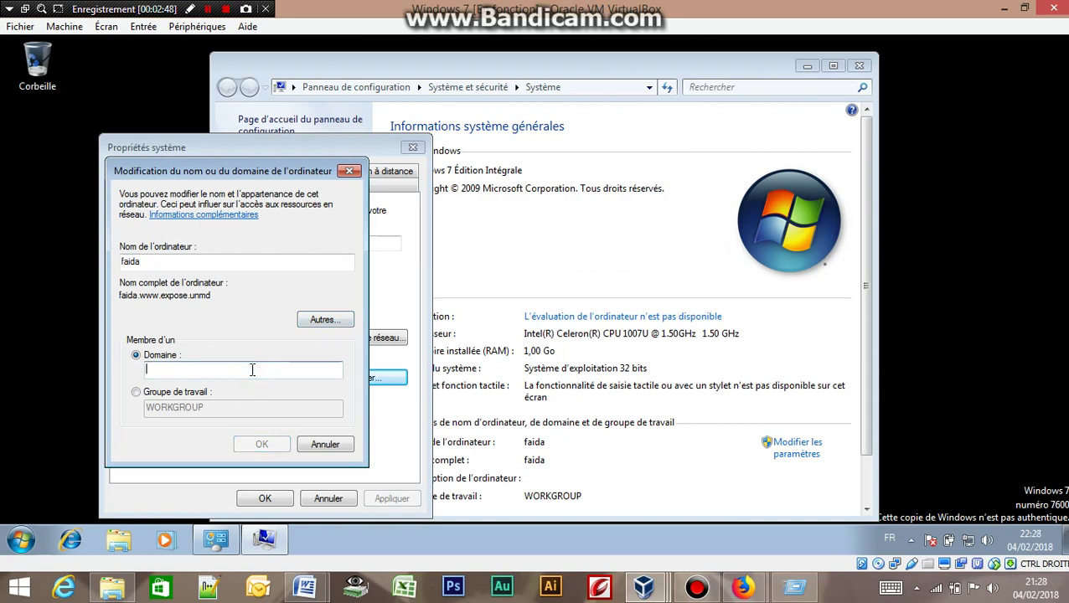
type("YOU")
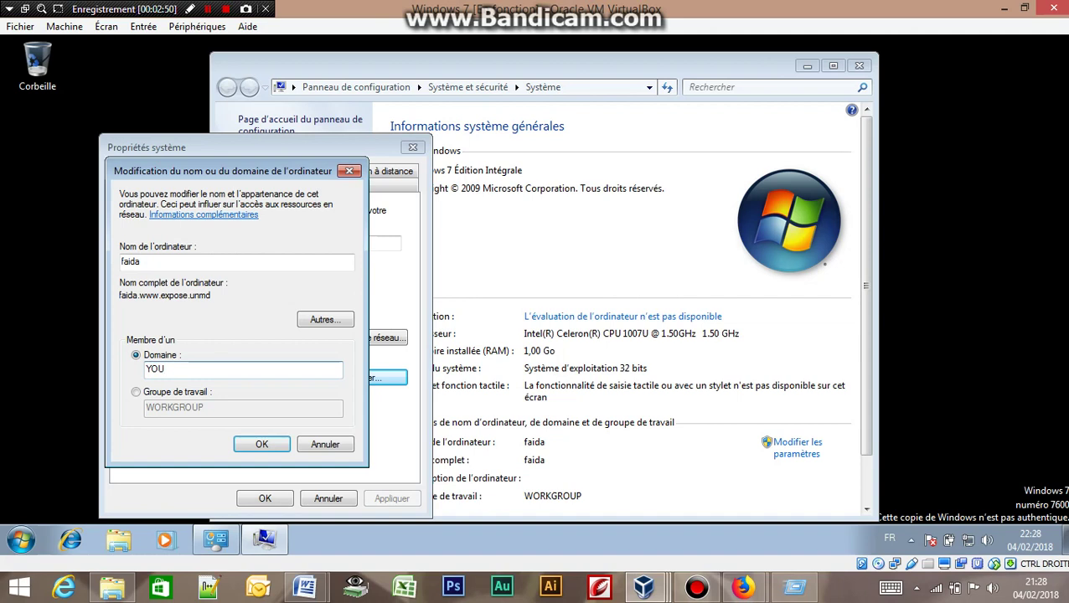
key("BackSpace")
key("BackSpace")
key("BackSpace")
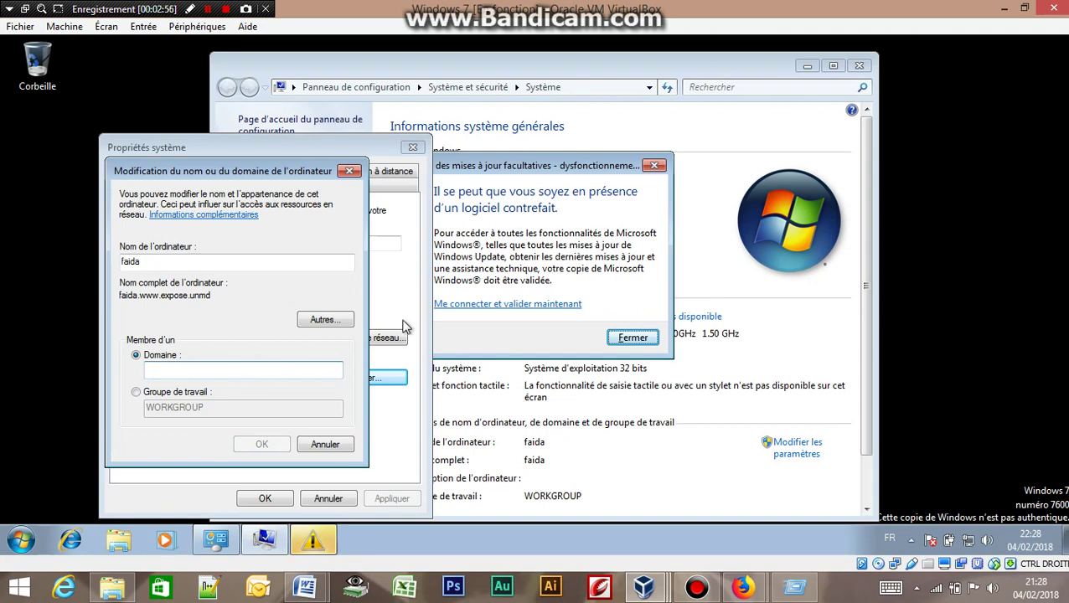
Dismiss the Windows genuine-validation warnings.
left_click(514, 212)
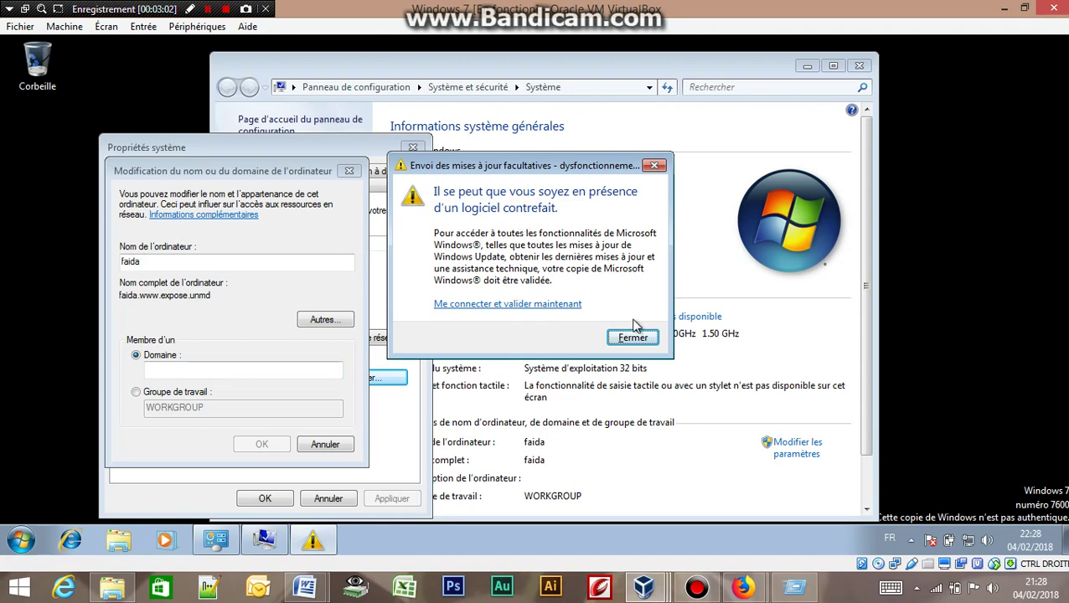
left_click(634, 337)
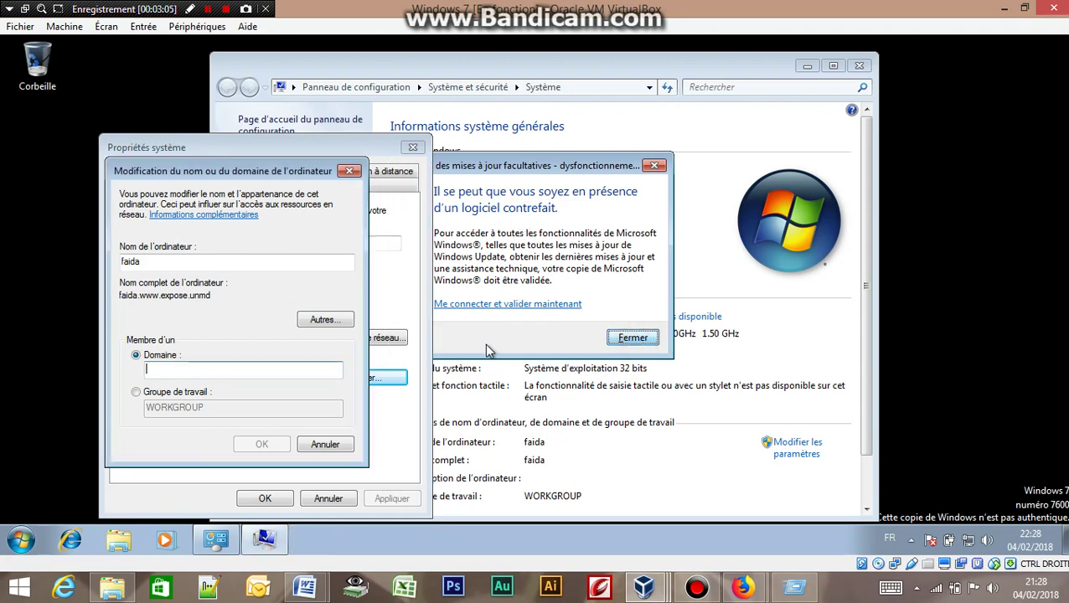
left_click(627, 339)
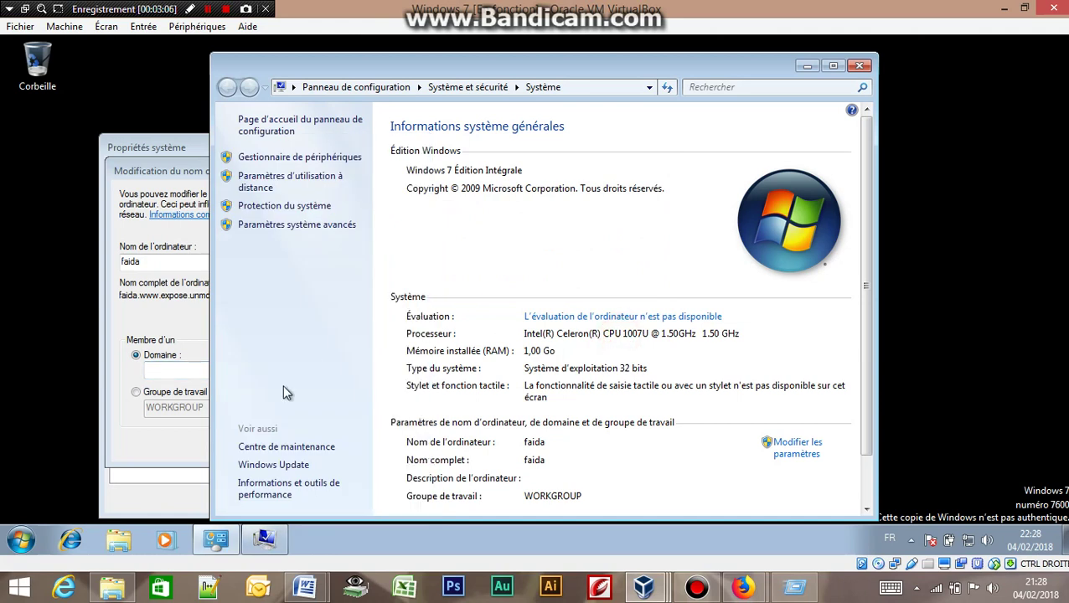
Enter youssouf.expose.unmd as the domain to join.
left_click(160, 375)
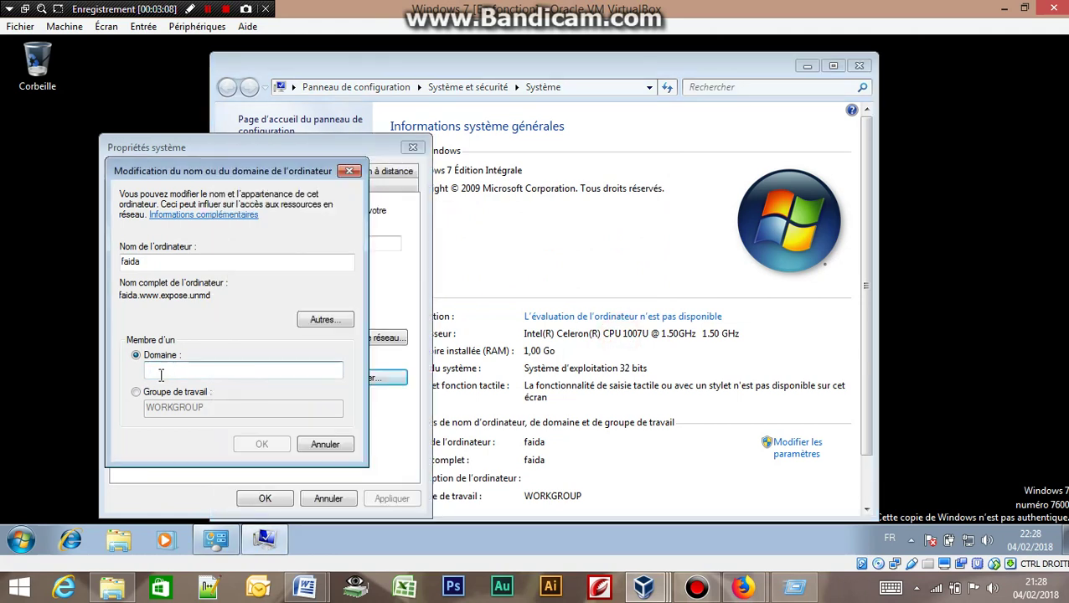
type("y")
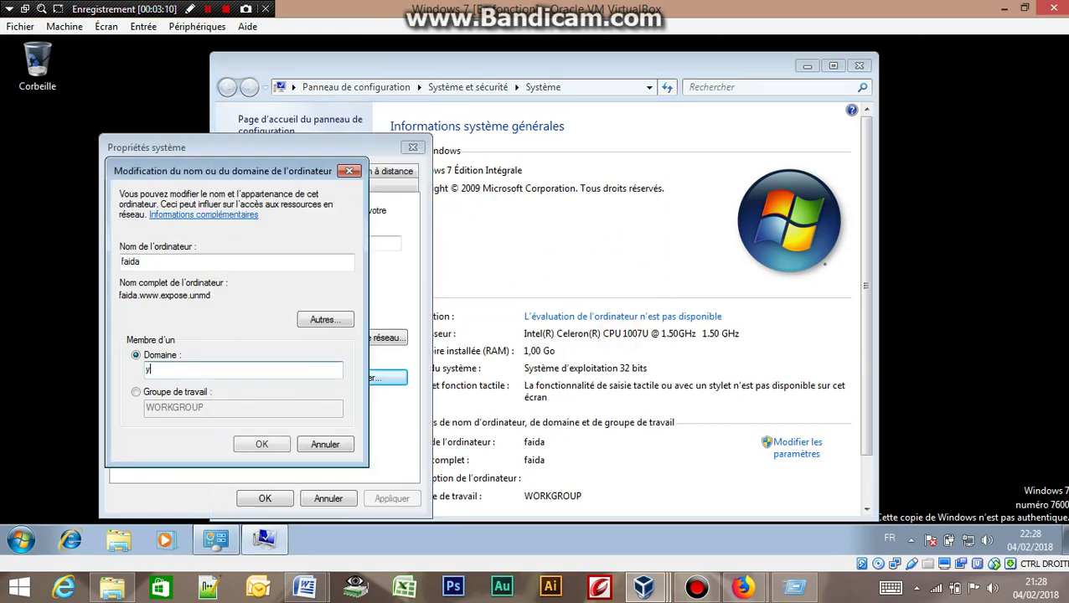
type("ous")
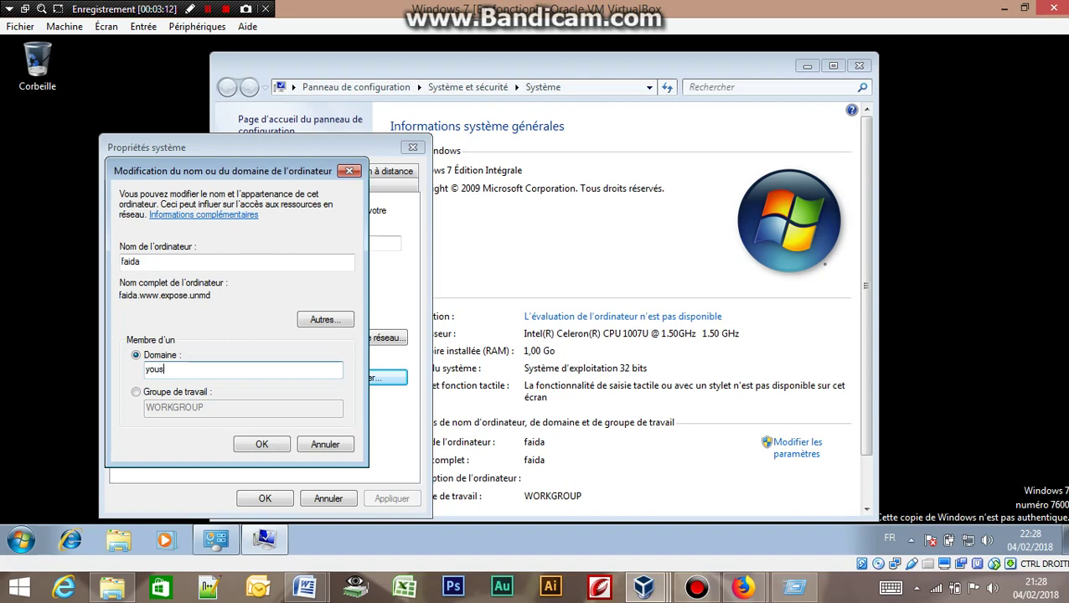
type("souf")
type(" b")
key("BackSpace")
type("expose.")
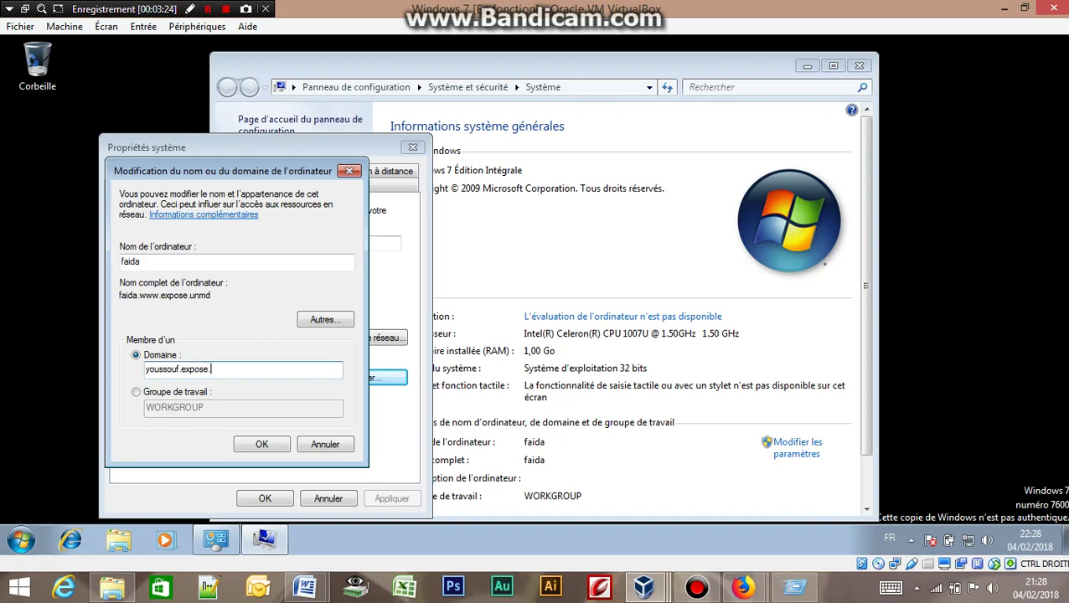
type("unmd")
Apply the domain change and enter the joining account's user name.
left_click(260, 445)
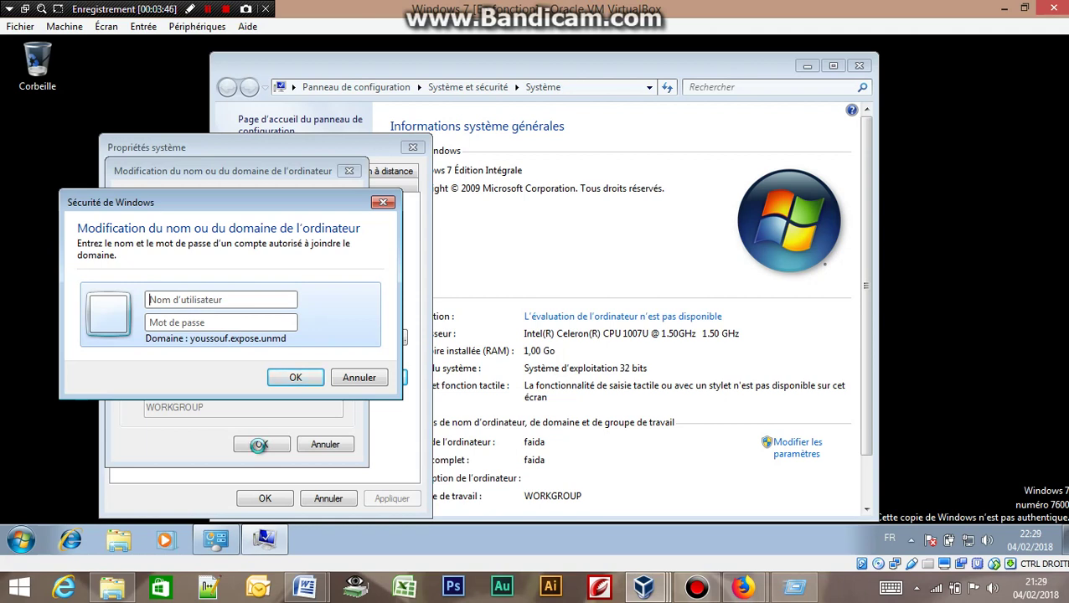
left_click(192, 301)
type("y")
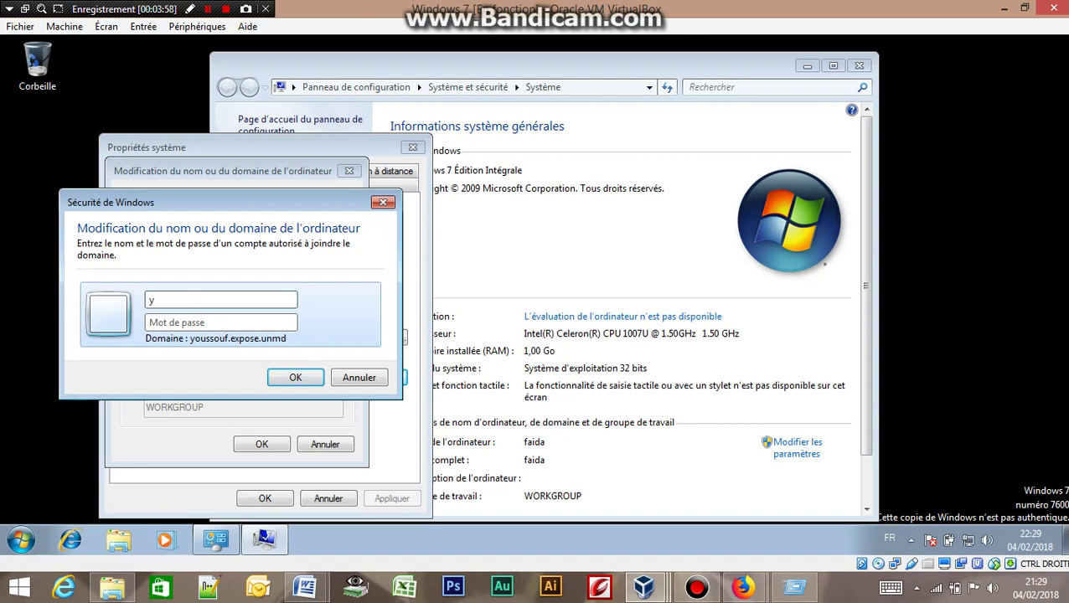
type("ousso")
type("uf.expose.unmd")
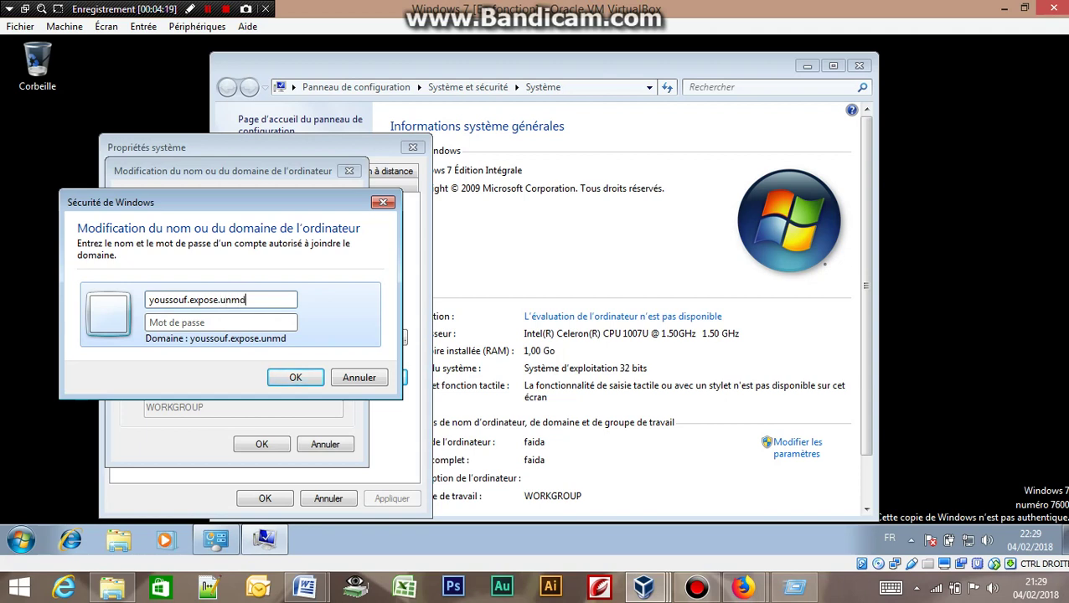
Enter the account password, submit, and dismiss the unknown user or bad password error.
left_click(221, 323)
type("aaaa")
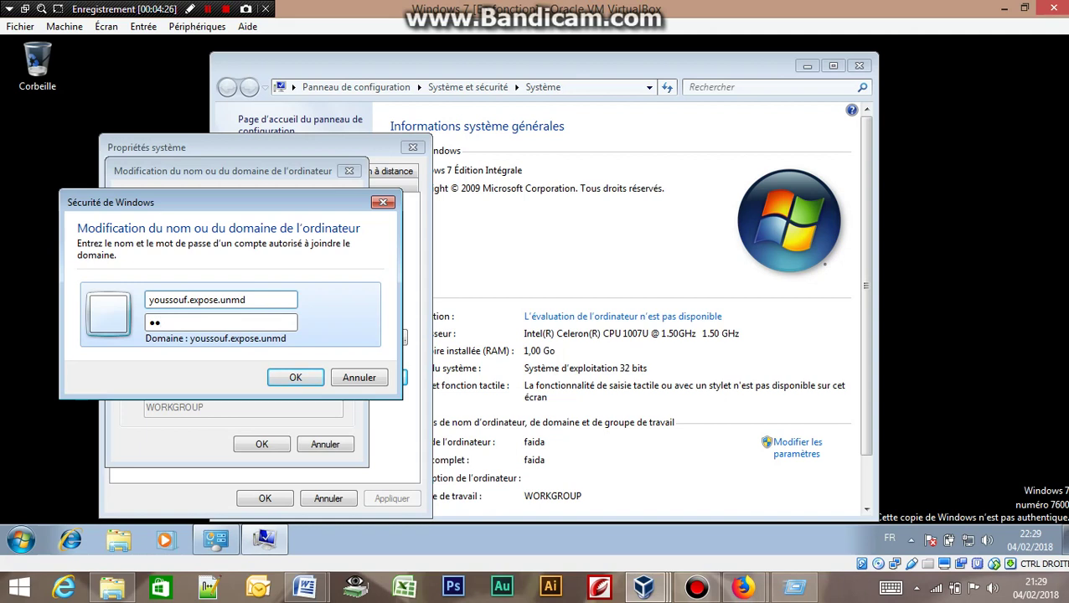
type("aa")
key("Caps_Lock")
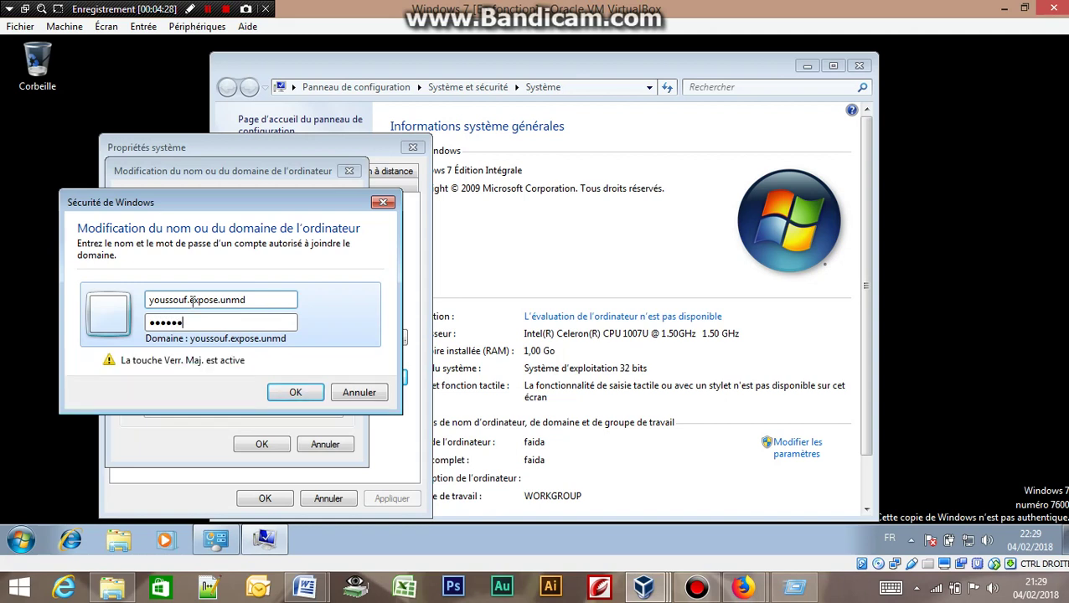
type("AAAA")
key("Return")
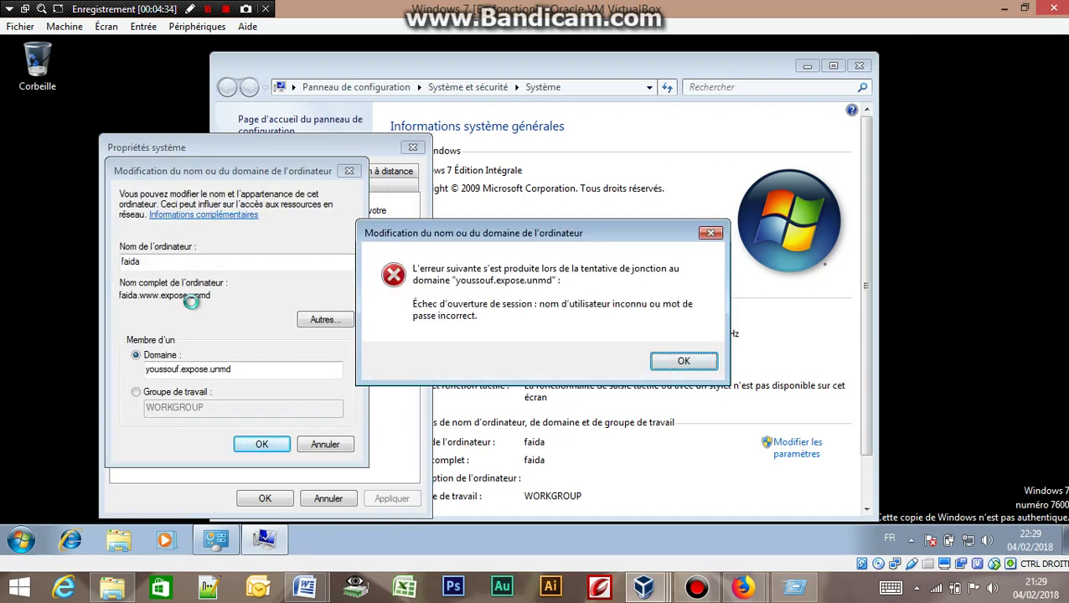
left_click(680, 363)
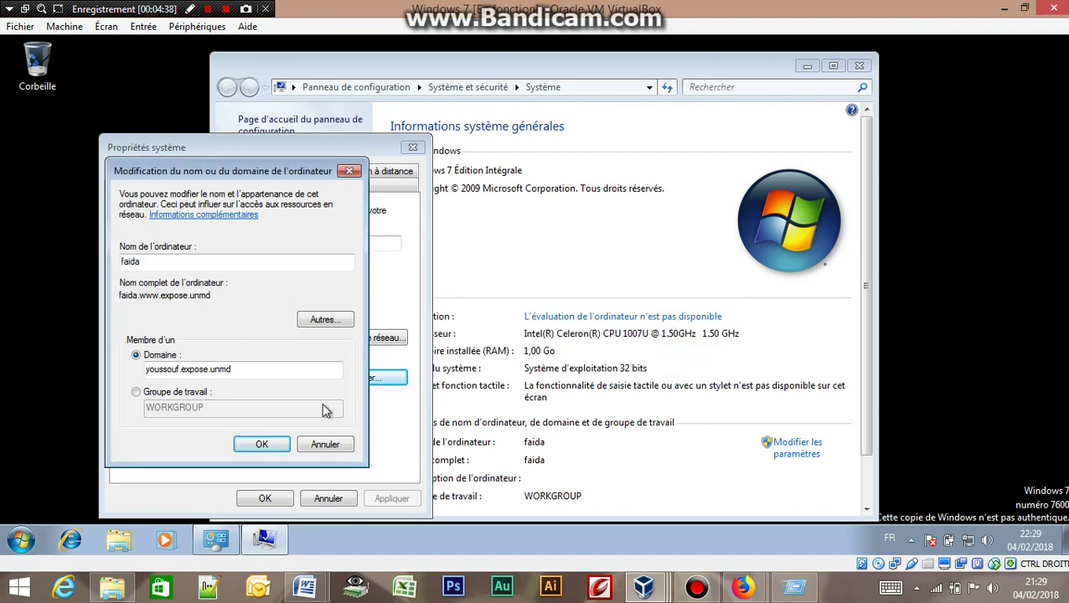
Bring the Windows 7 VM to the front and retry joining youssouf.expose.unmd.
left_click(660, 591)
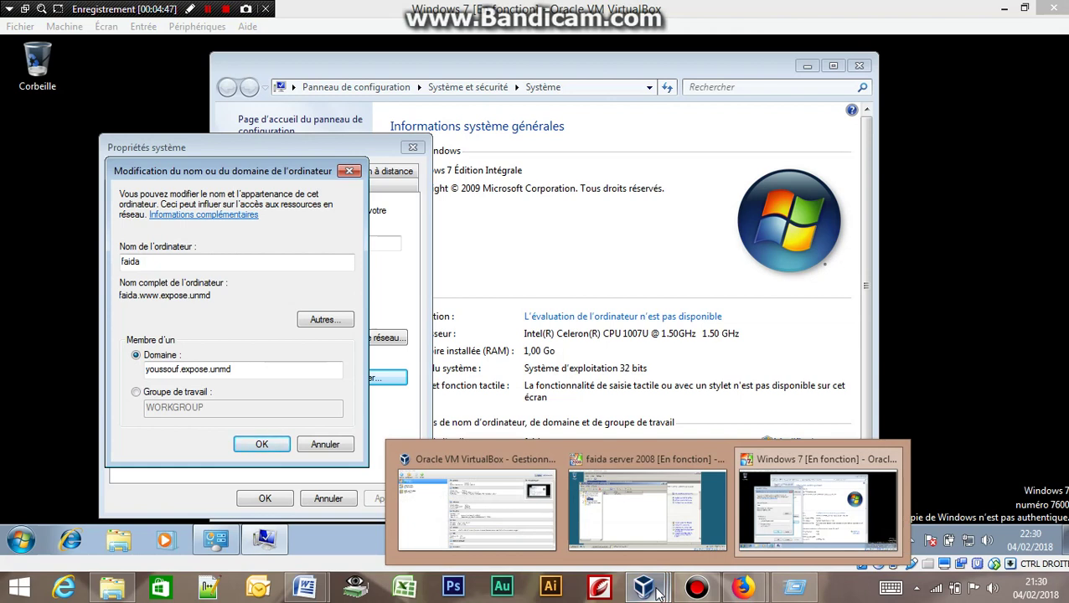
left_click(836, 506)
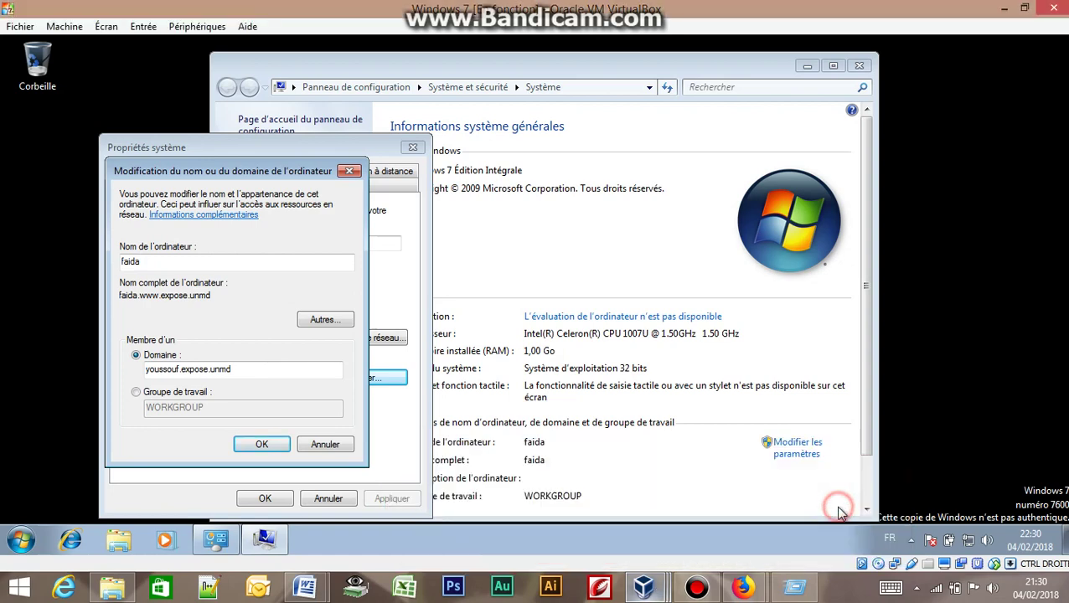
left_click(269, 443)
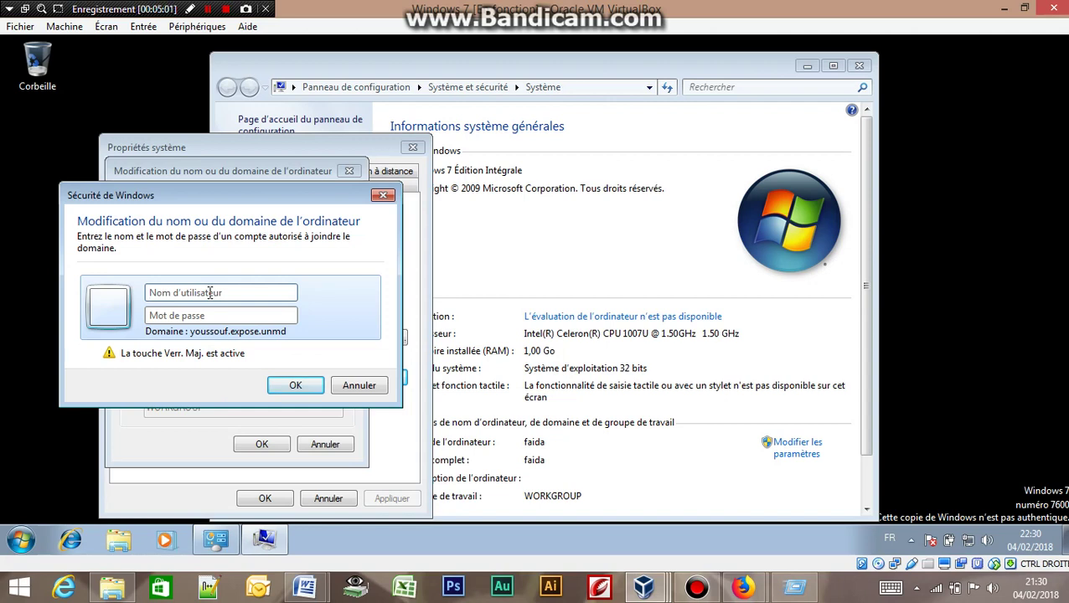
Submit the join with the domain's Administrateur account and its password.
type("YOUSSO")
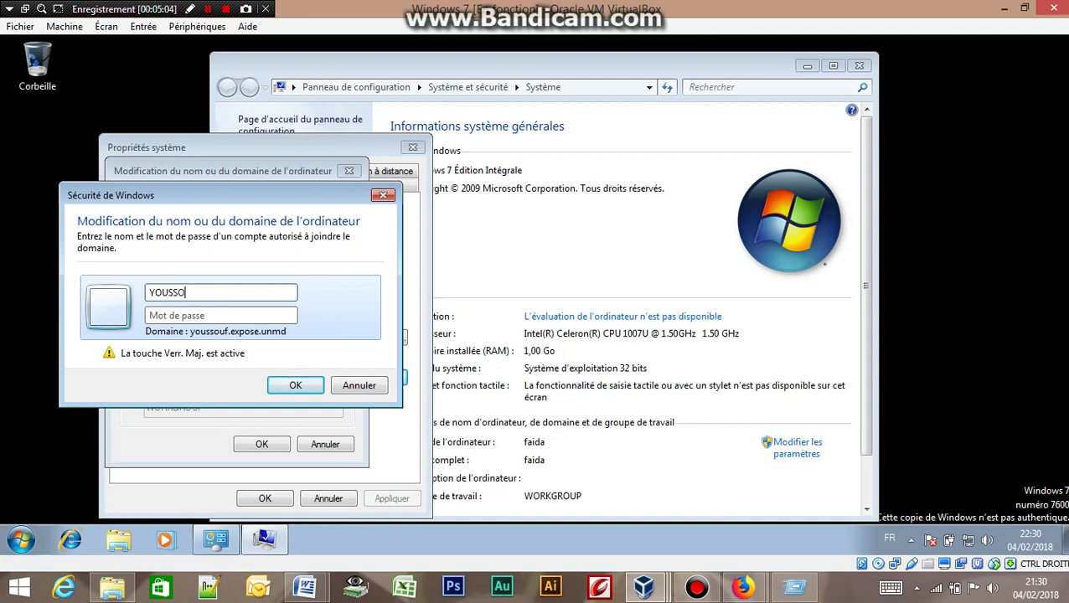
type("UF0\\A")
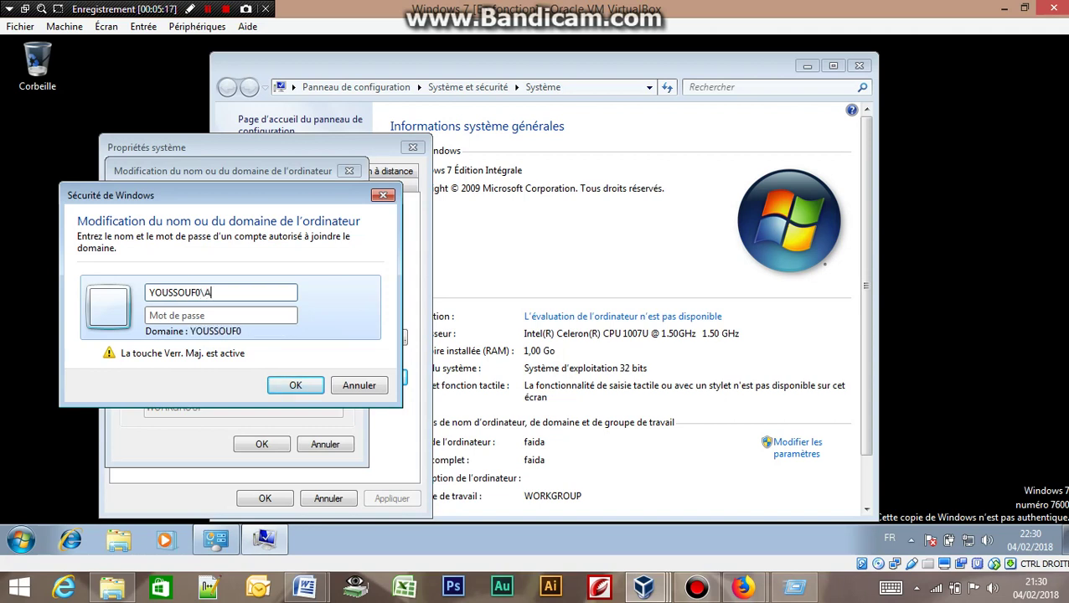
key("Caps_Lock")
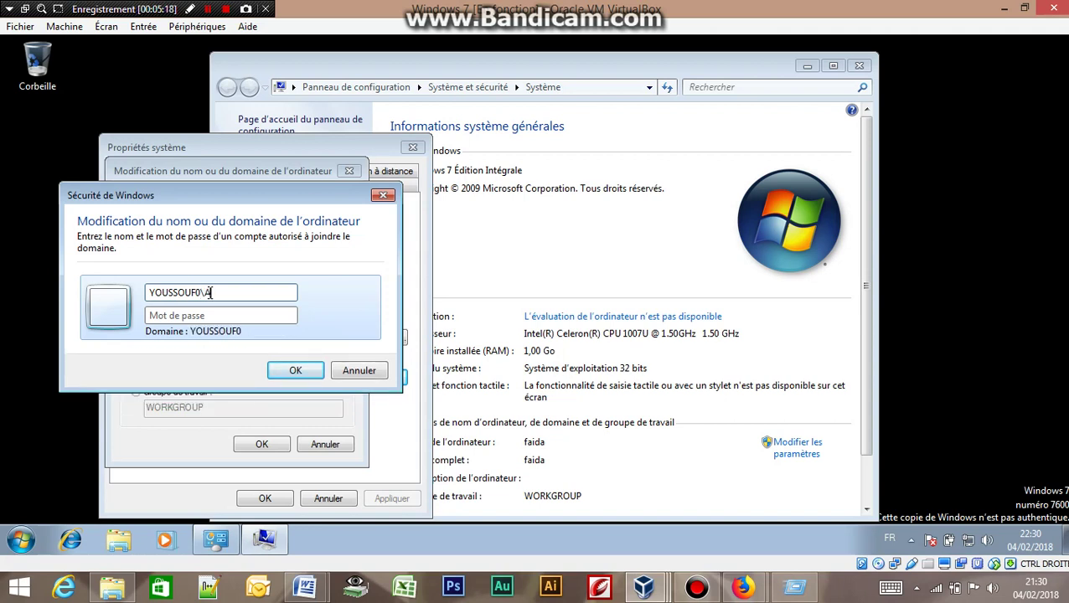
type("dministrateur")
key("Tab")
type("passw0")
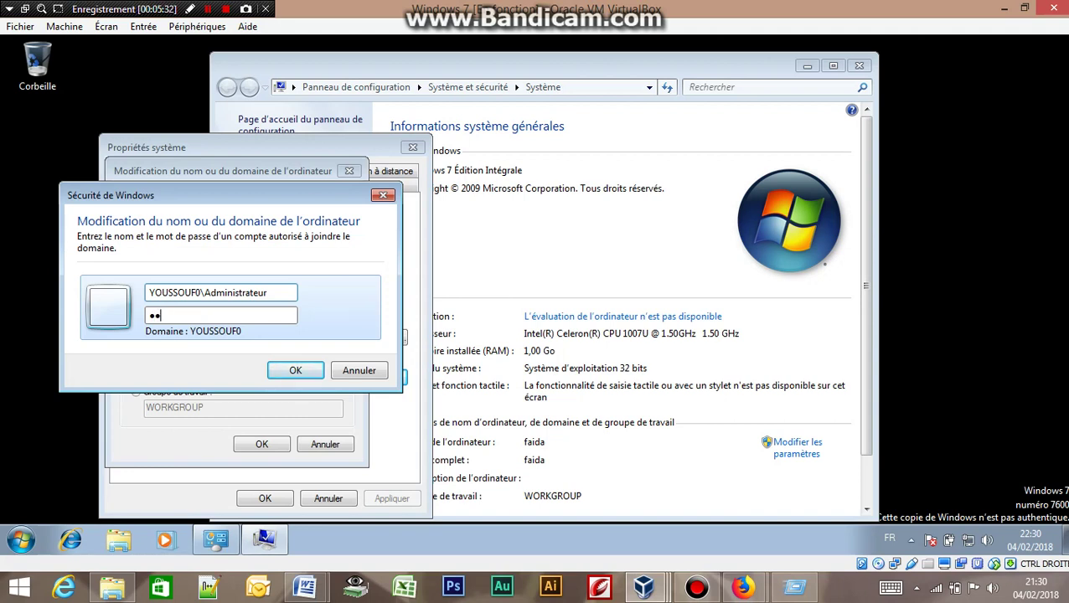
key("Caps_Lock")
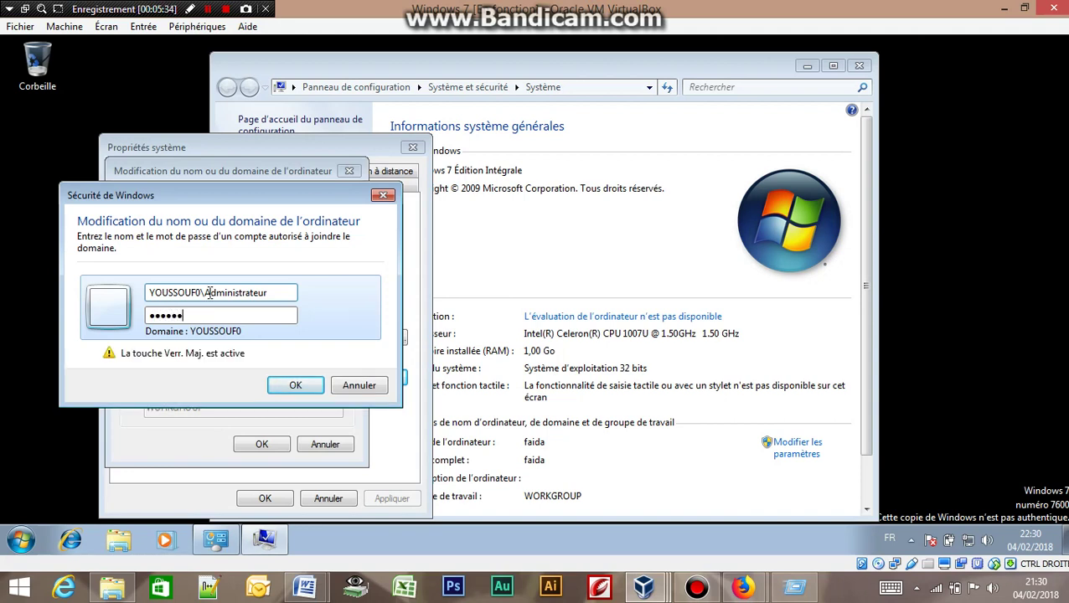
type("RD1")
key("Return")
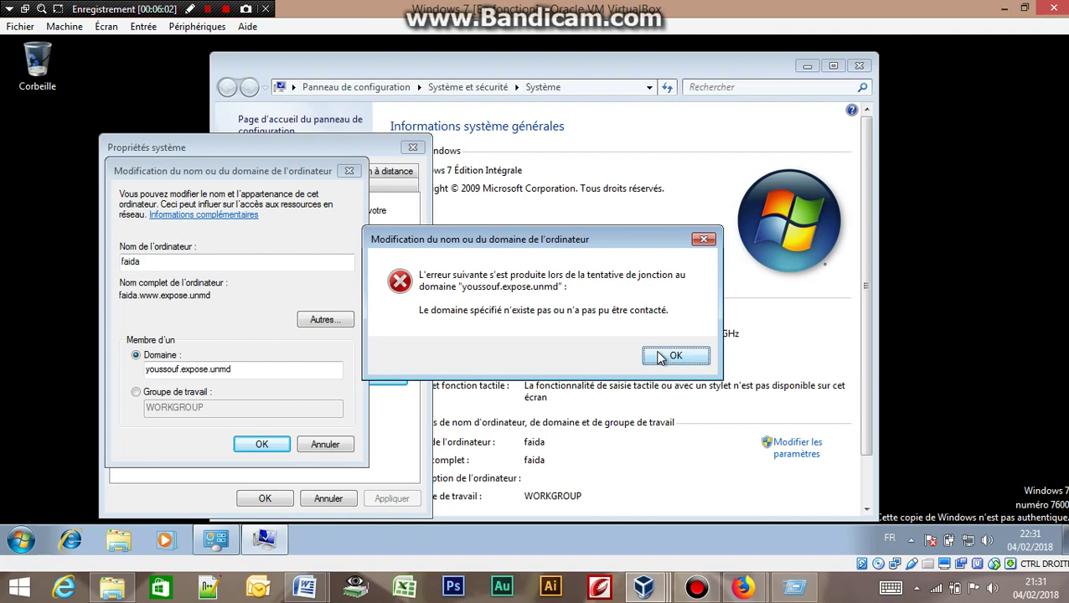
Dismiss the domain-not-found error and show the VirtualBox window previews.
left_click(658, 356)
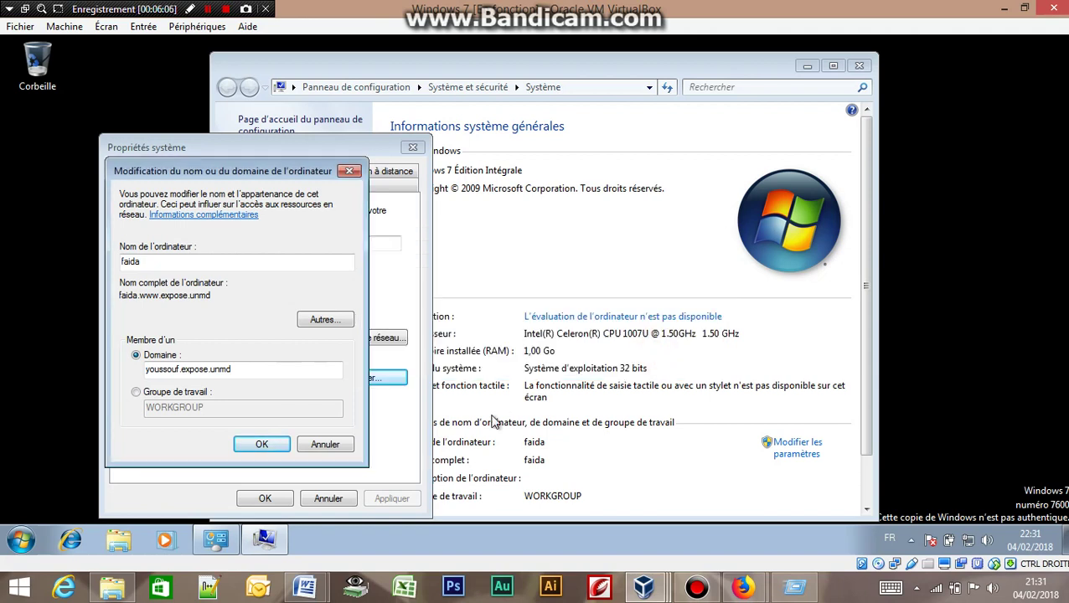
left_click(644, 590)
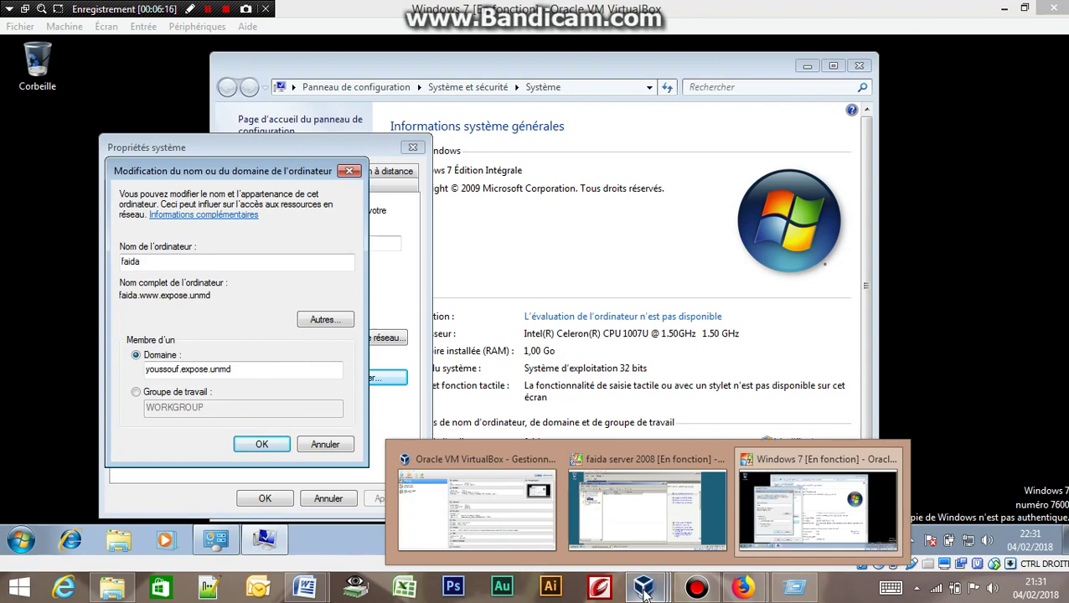
Switch to the faida server 2008 virtual machine from the taskbar previews.
left_click(643, 591)
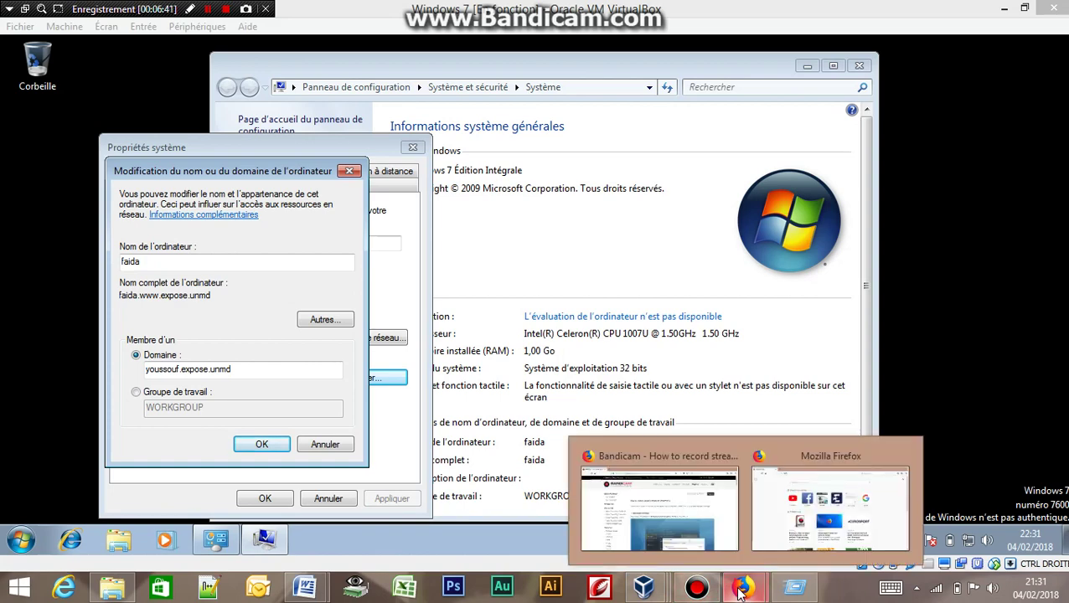
mouse_move(662, 593)
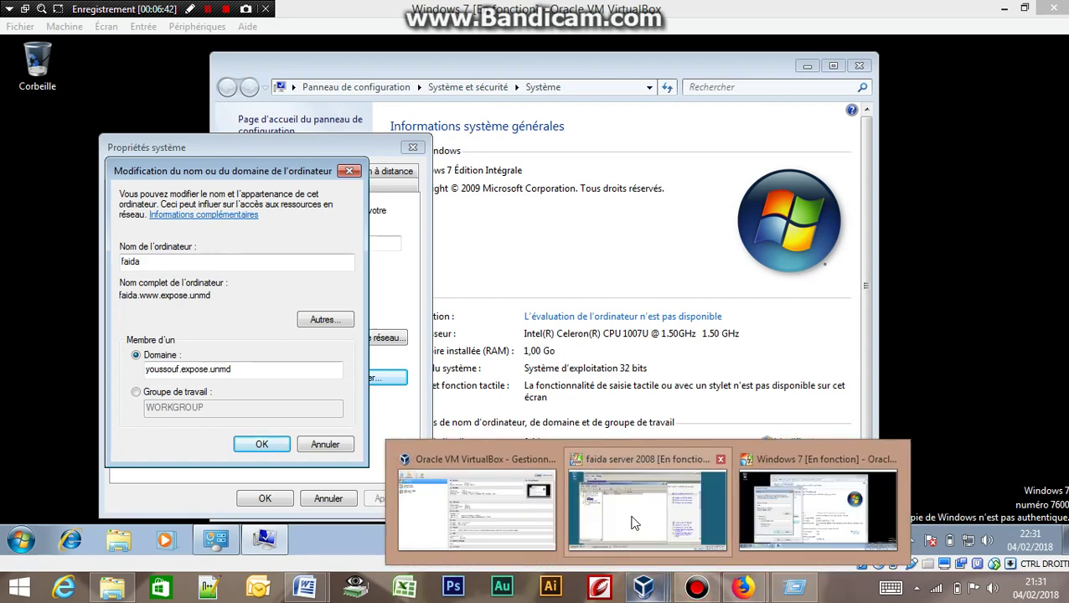
left_click(635, 503)
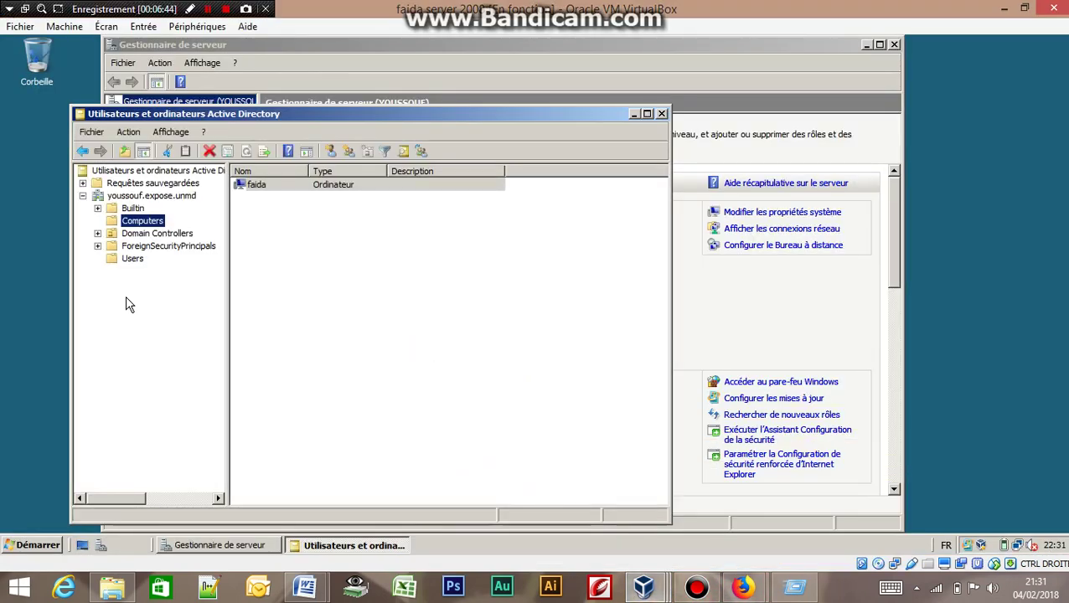
left_click(301, 189)
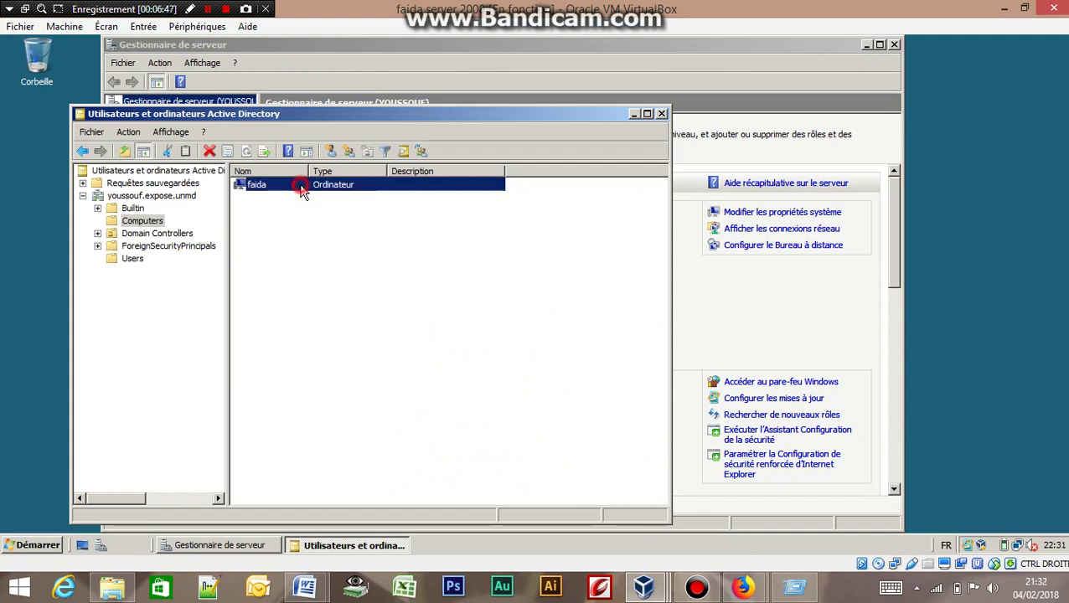
double_click(301, 190)
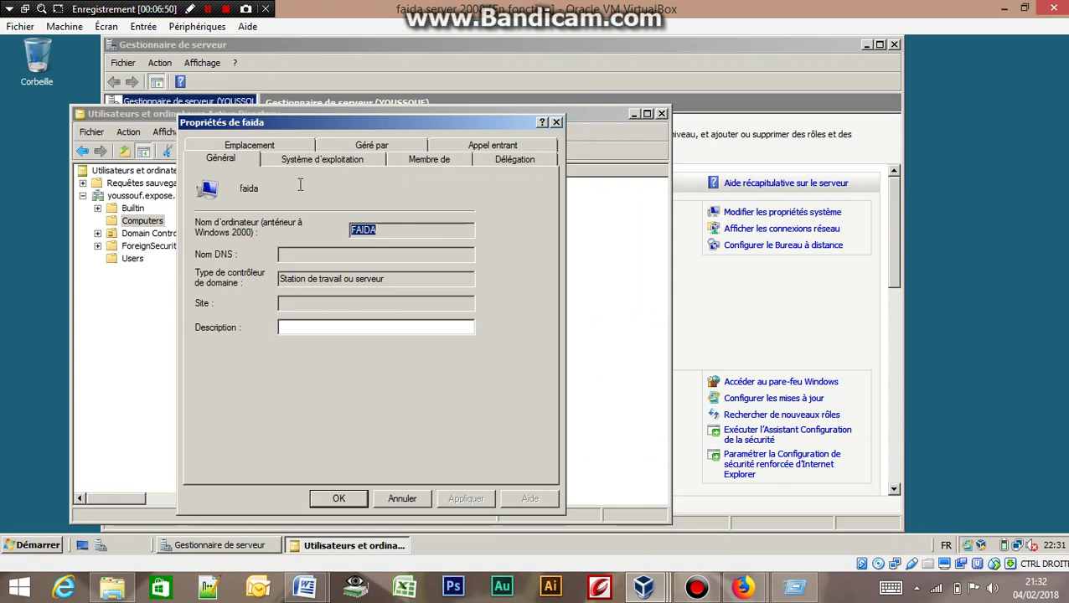
left_click(308, 162)
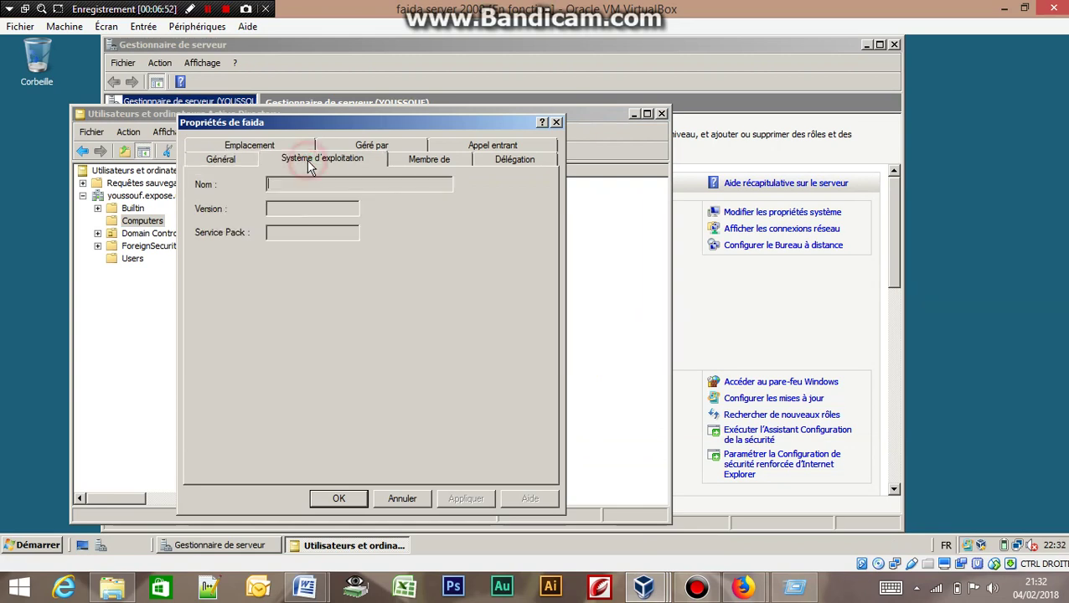
left_click(211, 161)
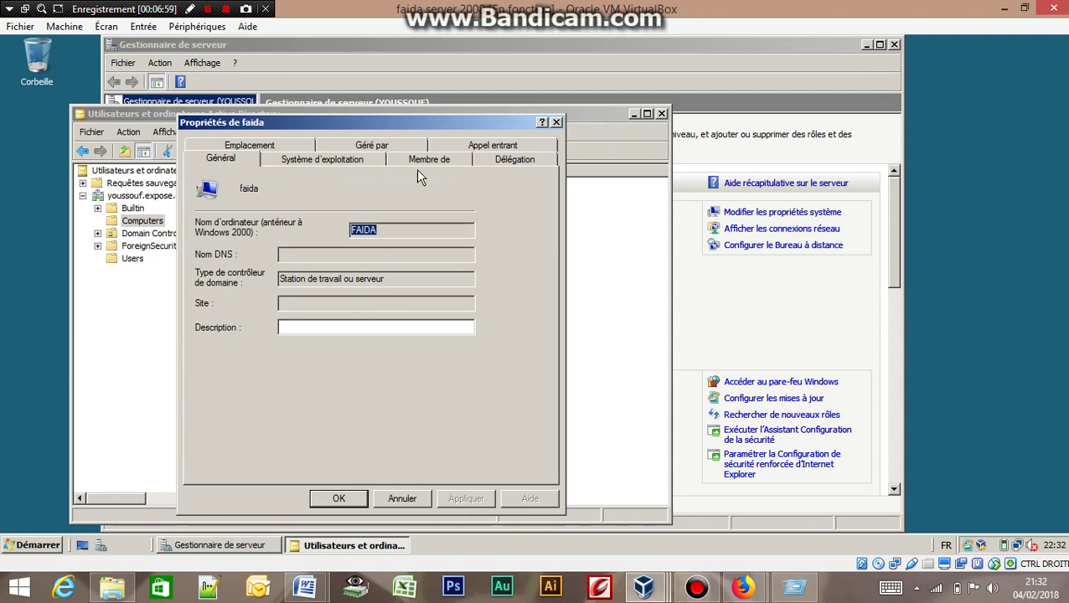
left_click(556, 123)
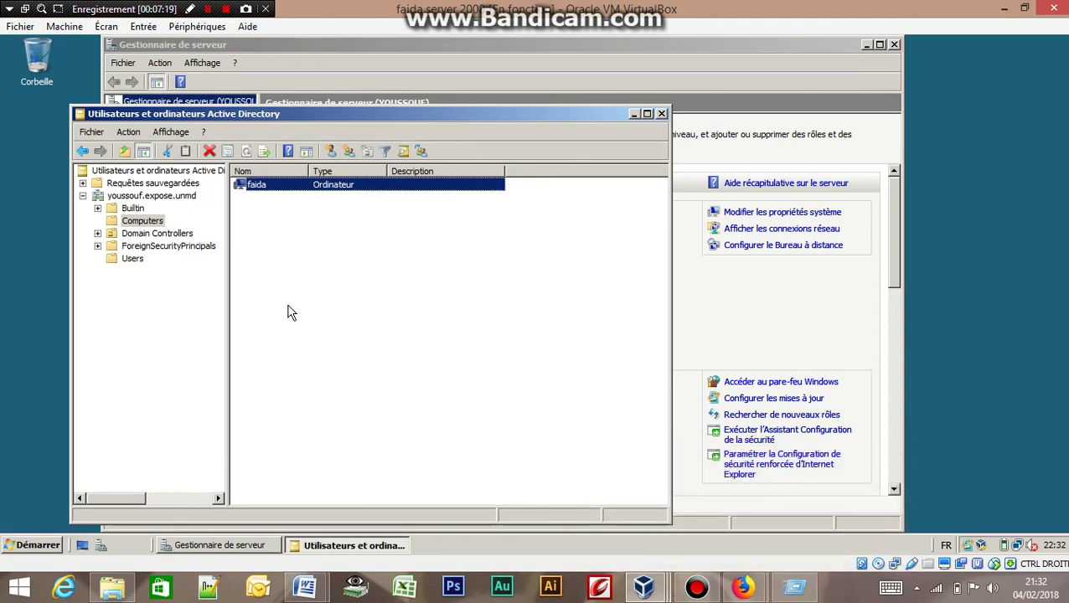
Show the Users container's accounts and groups and open its Nouveau actions menu.
right_click(139, 222)
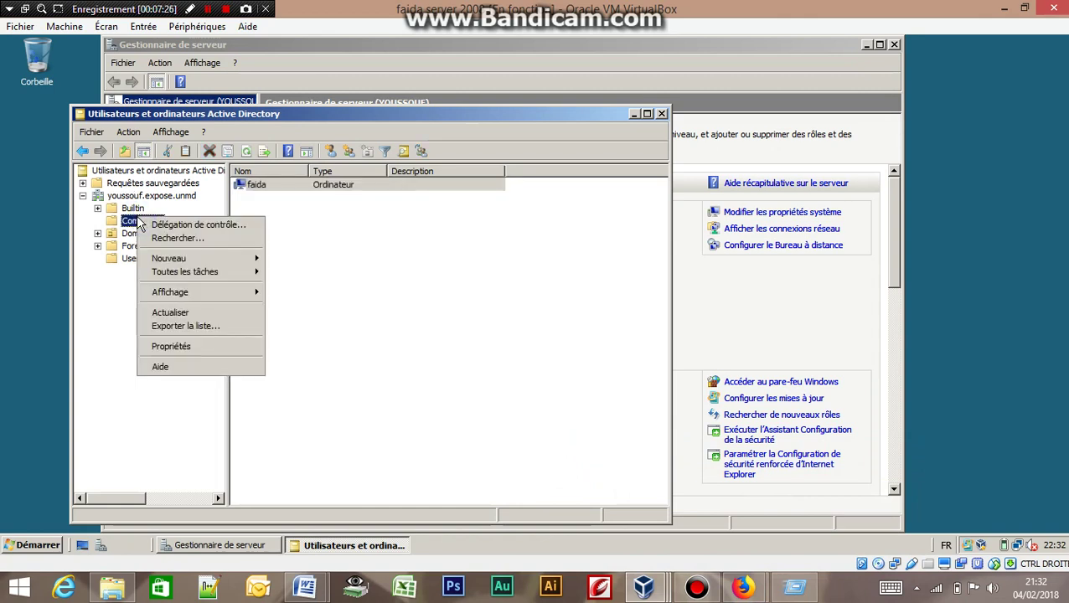
mouse_move(171, 262)
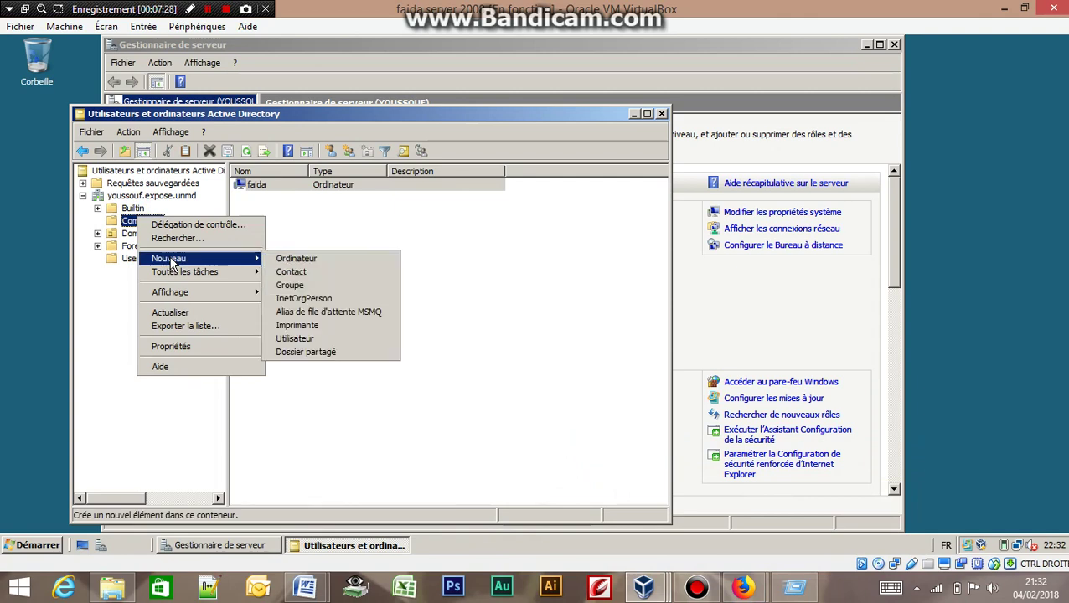
left_click(126, 260)
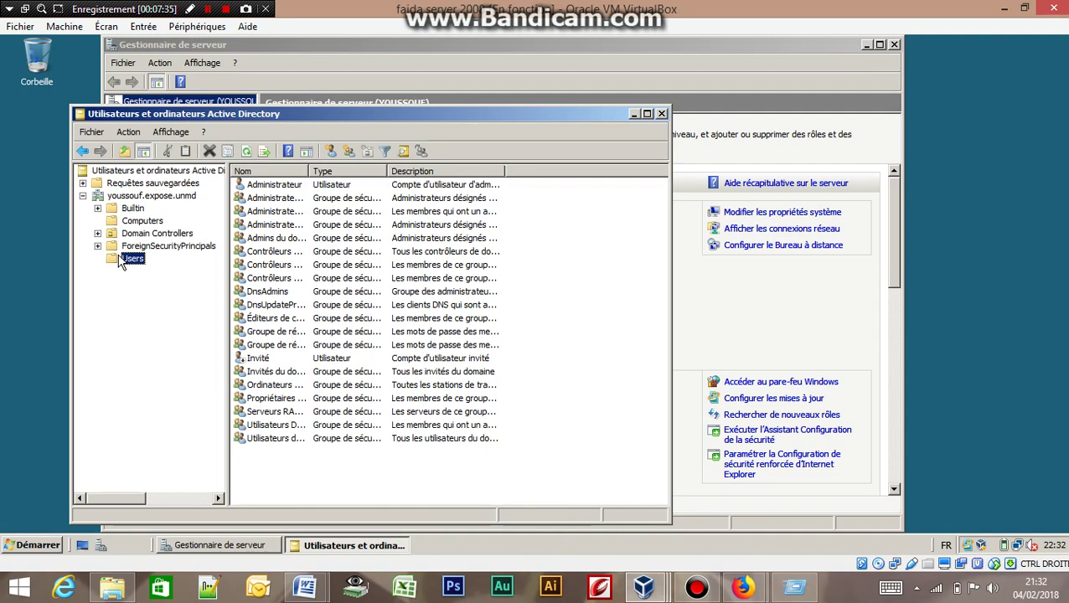
right_click(122, 262)
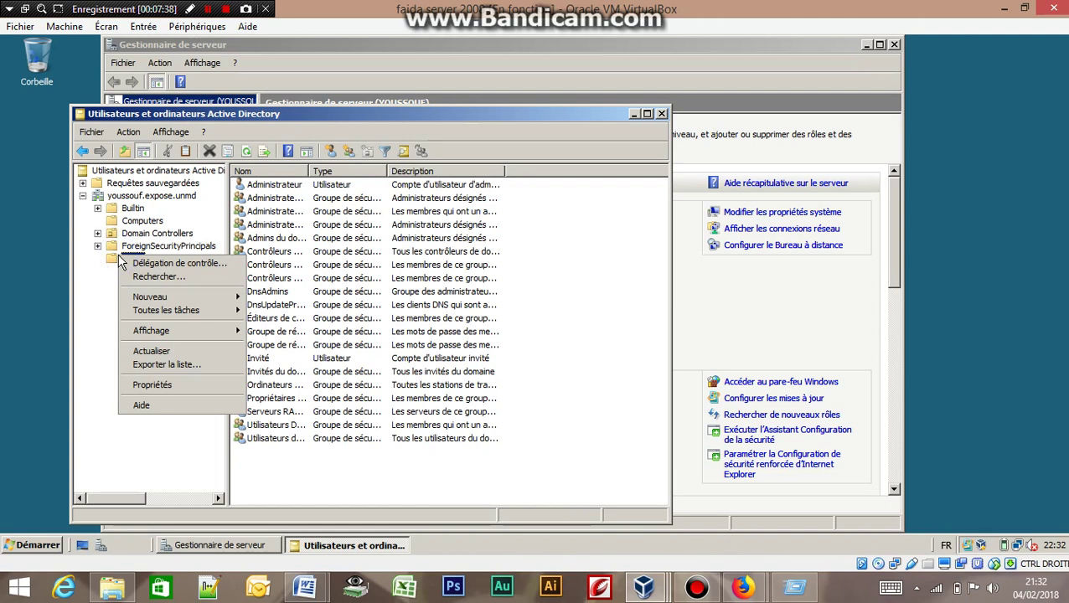
mouse_move(170, 305)
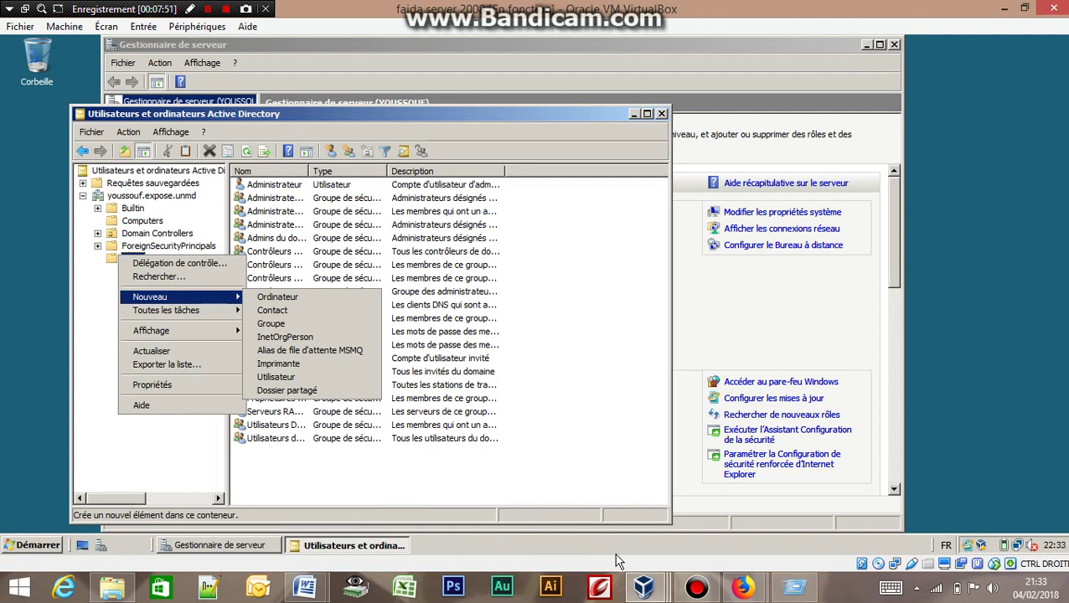
Bring the Firefox window to the front from the taskbar previews.
left_click(646, 588)
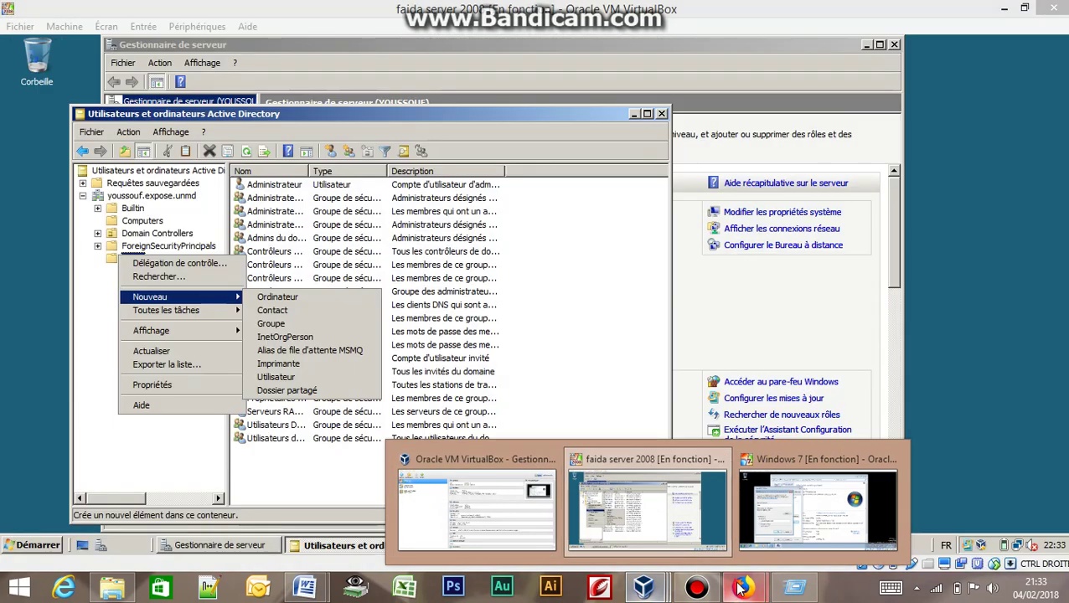
mouse_move(743, 588)
left_click(772, 513)
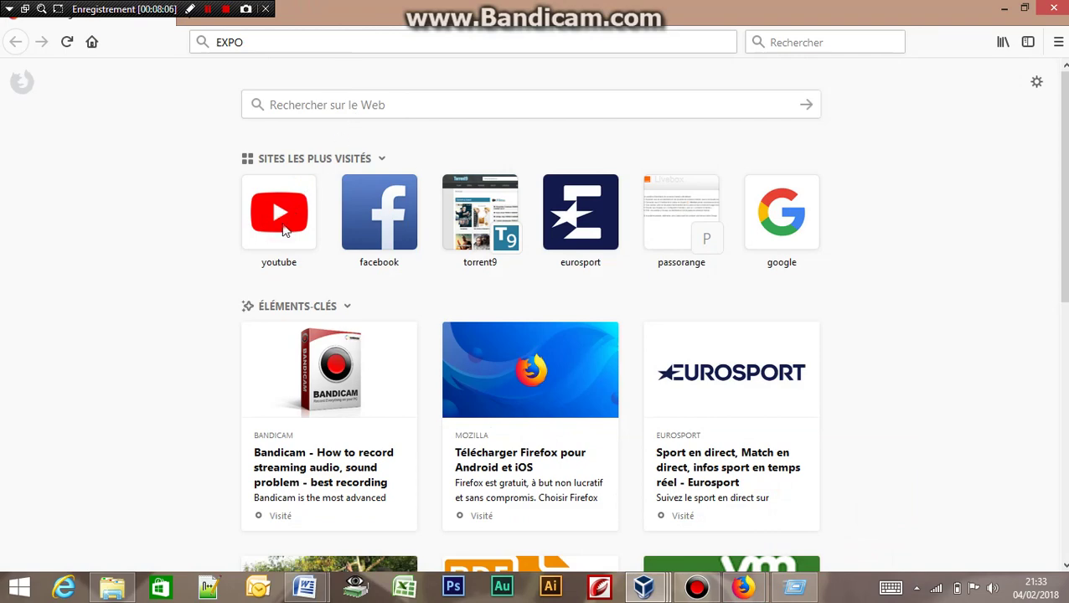
Switch back to the Server 2008 window showing the new user wizard's password step.
left_click(208, 9)
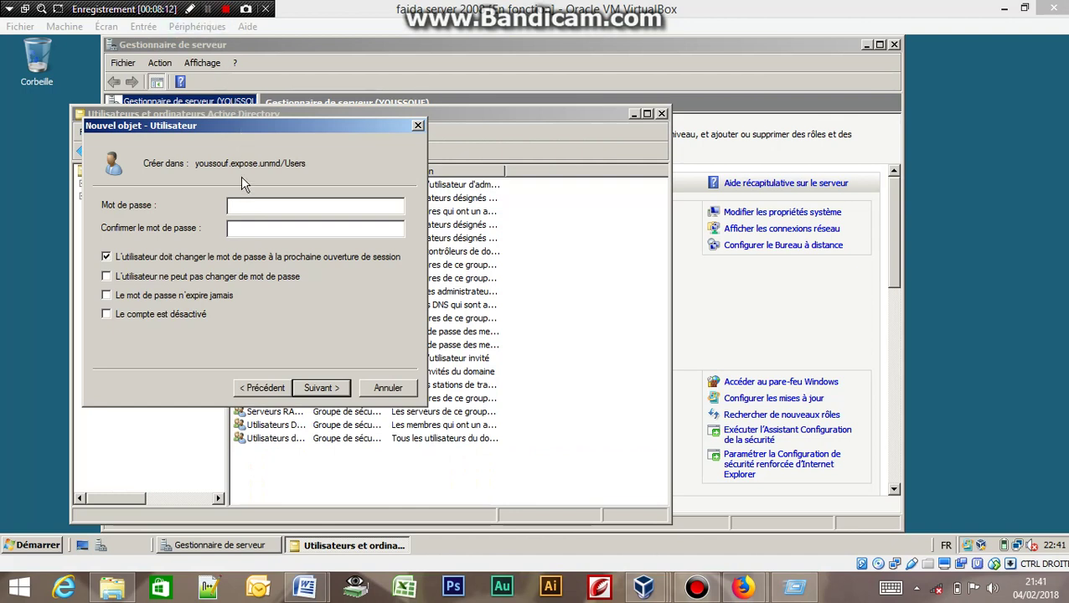
Enter the new user's password and retype it in the confirmation field.
left_click(240, 205)
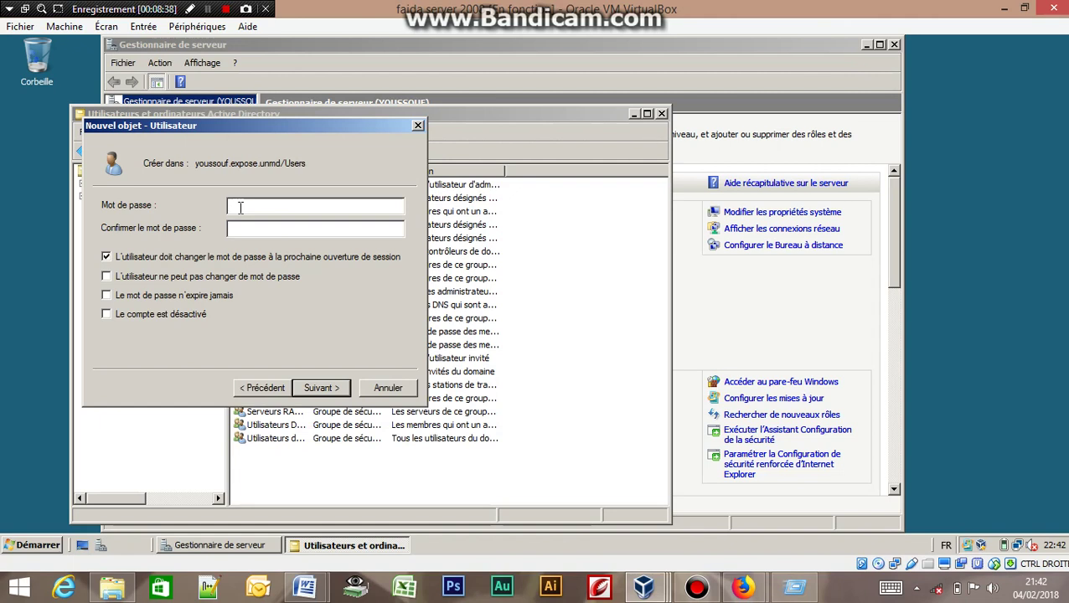
type("•••••")
left_click(238, 232)
left_click(247, 227)
type("•••••")
Make the password never expire without forcing a change at next logon, then continue.
left_click(106, 296)
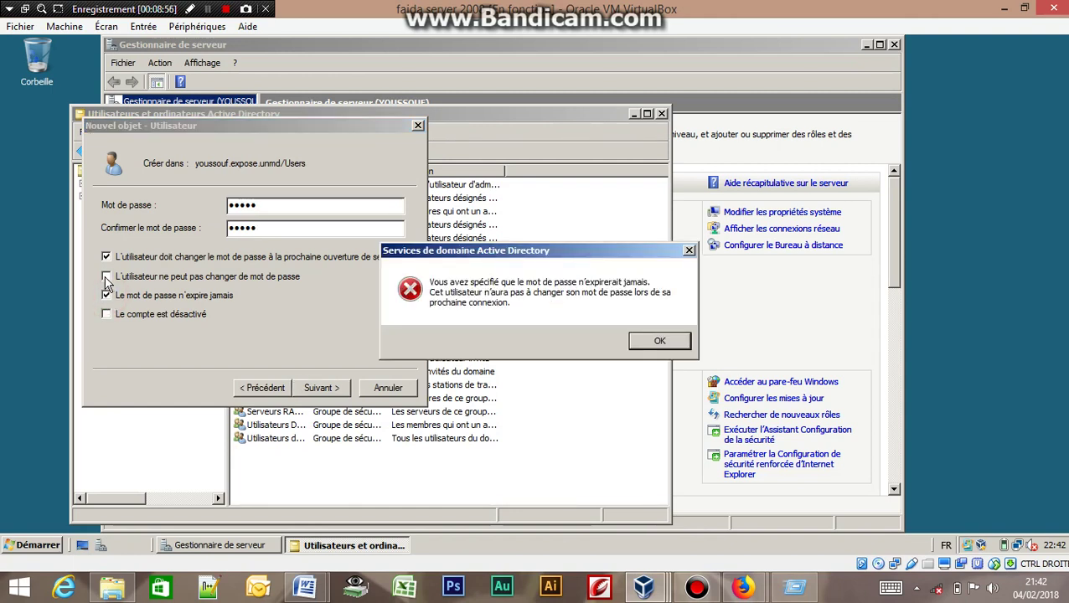
left_click(105, 260)
left_click(661, 341)
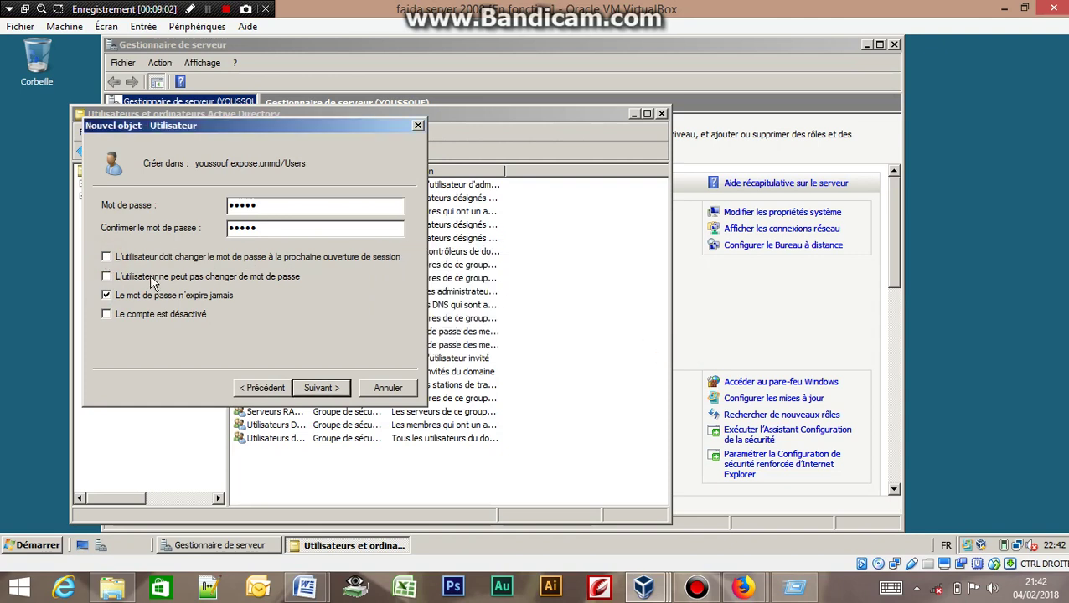
left_click(326, 388)
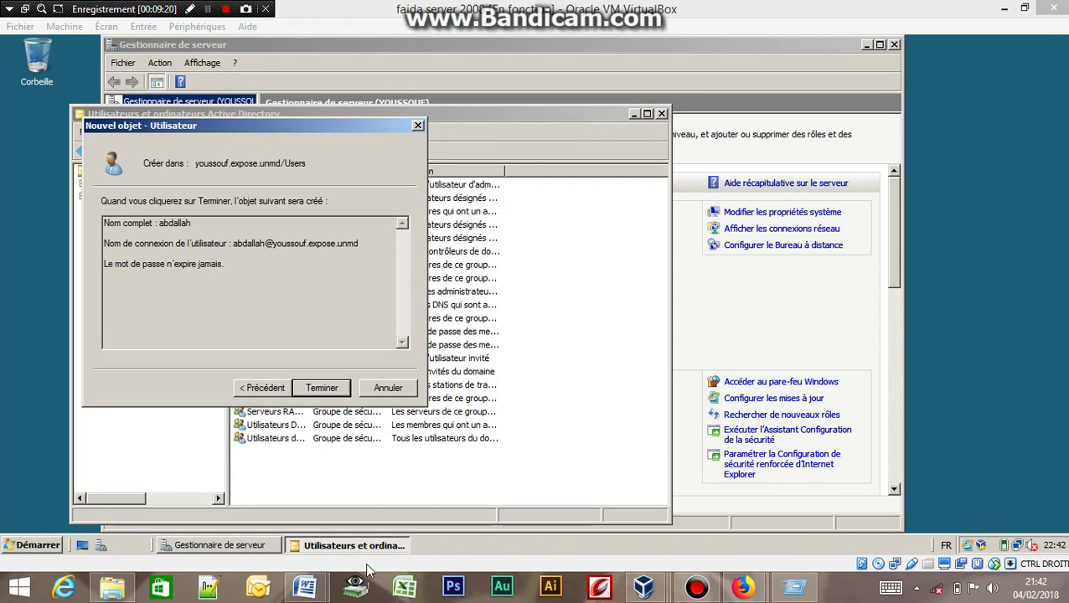
Attempt to create the user, dismiss the password-policy rejection, and go back.
left_click(316, 392)
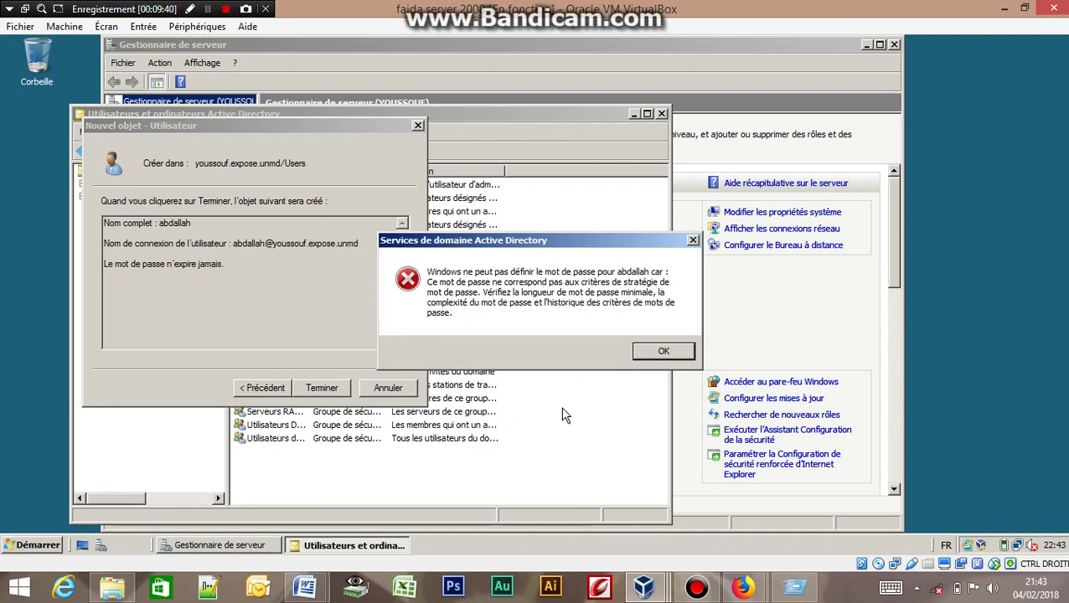
left_click(662, 352)
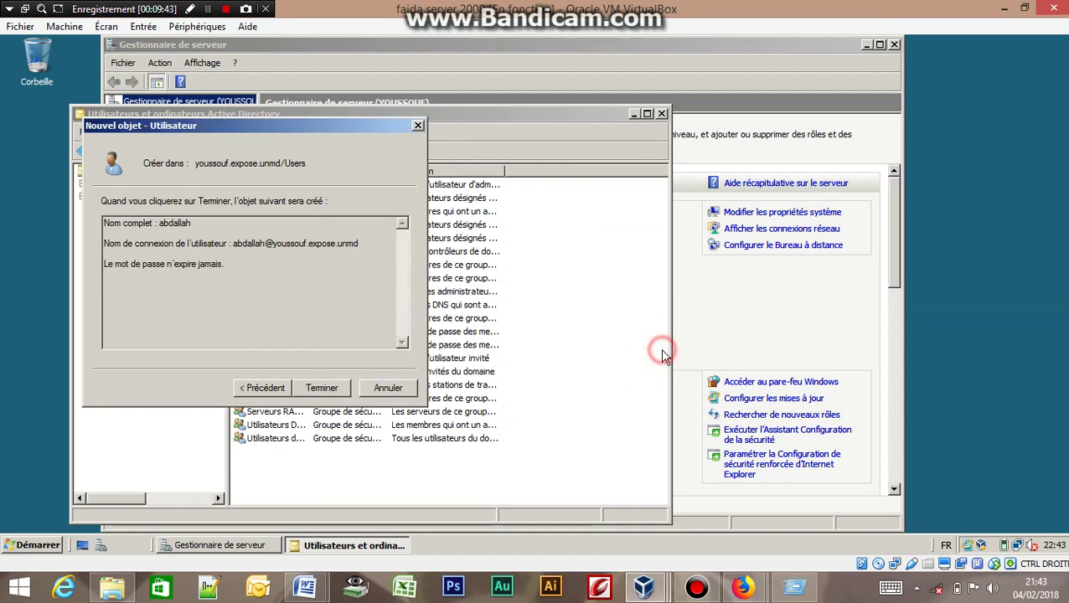
left_click(264, 388)
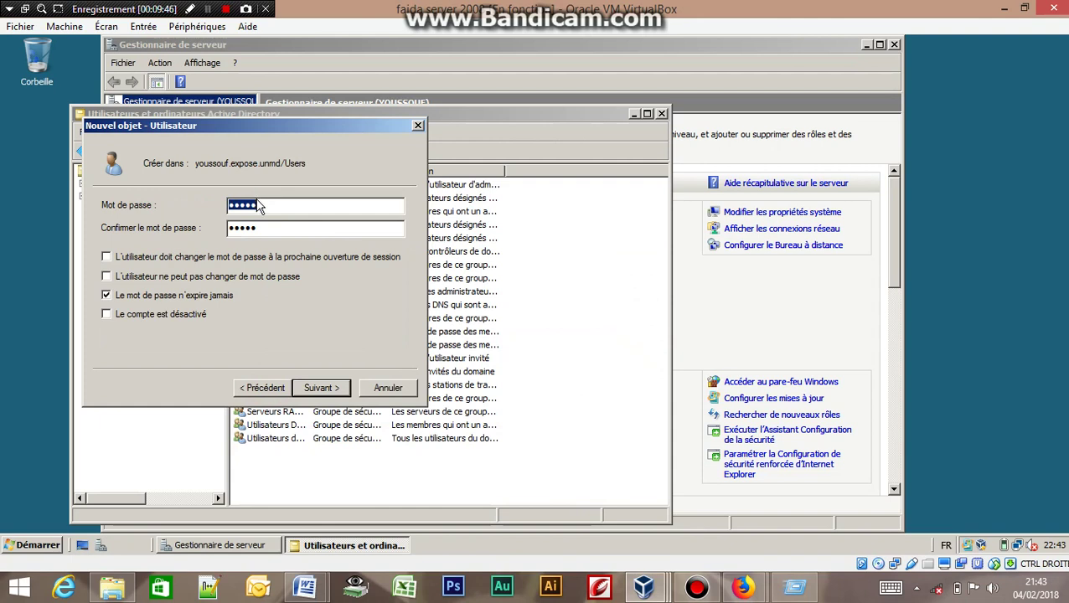
Clear the rejected password and type a new password with Caps Lock toggled.
key("BackSpace")
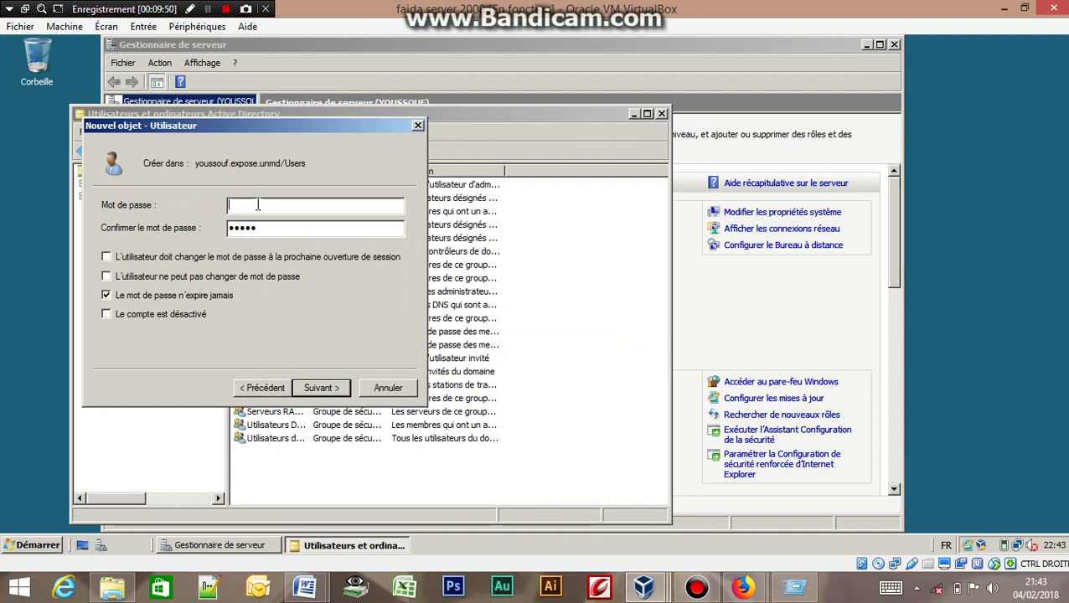
key("Caps_Lock")
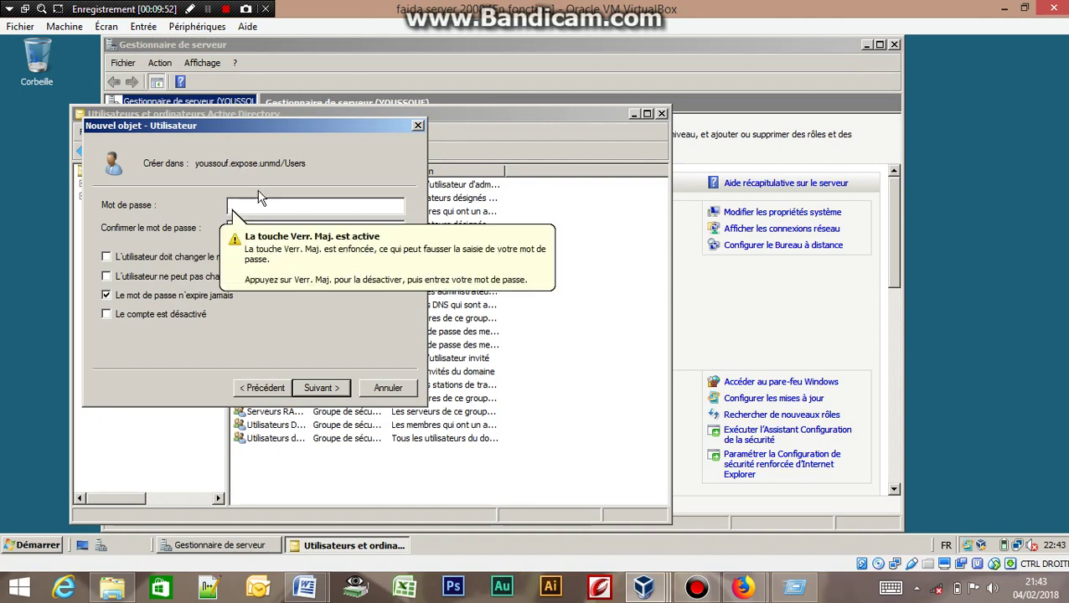
type("P")
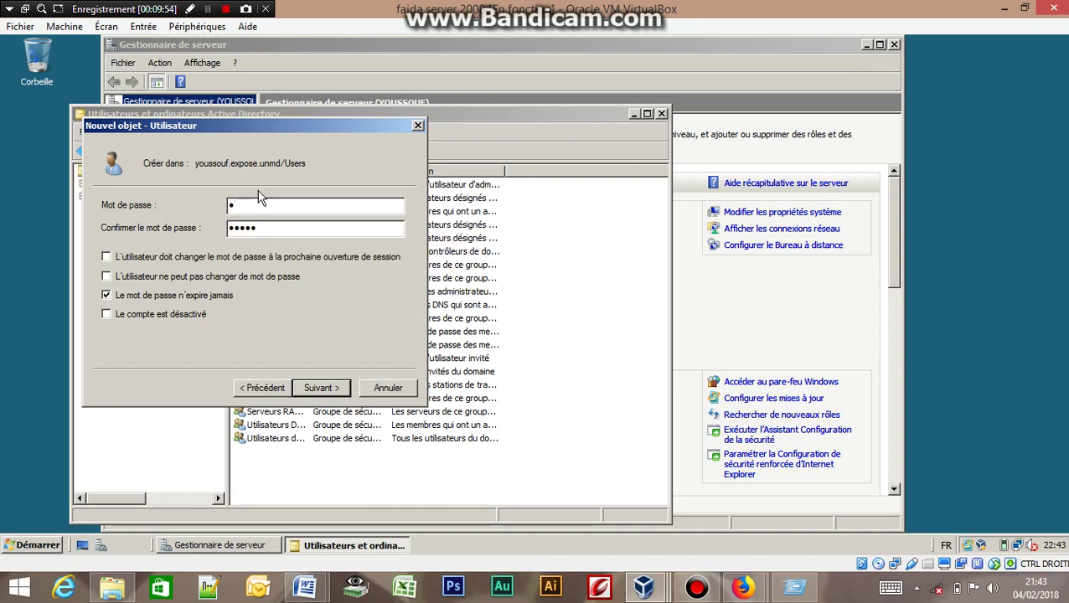
type("ass1")
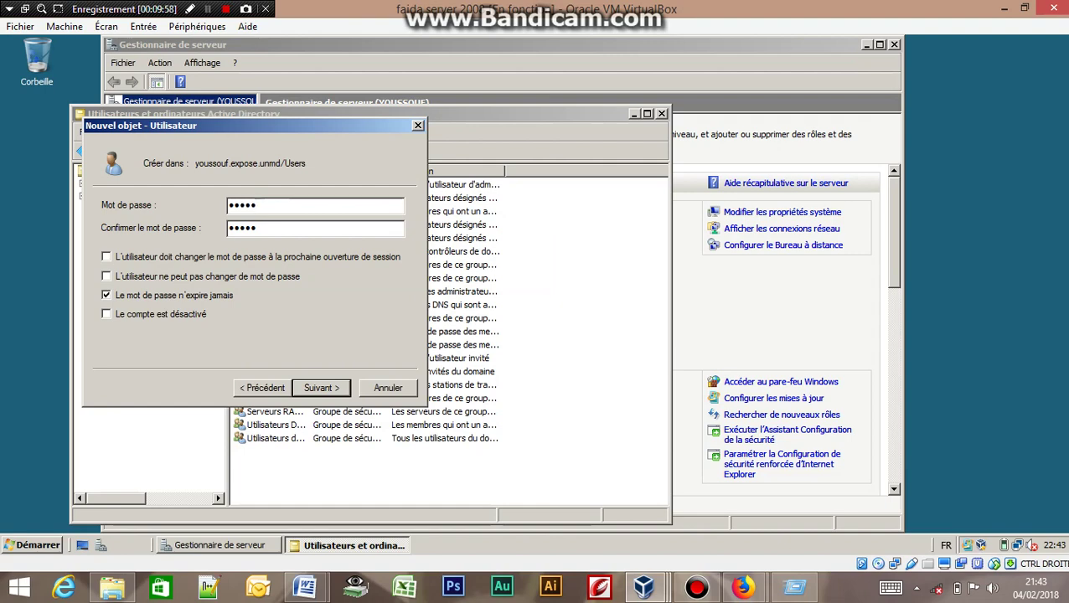